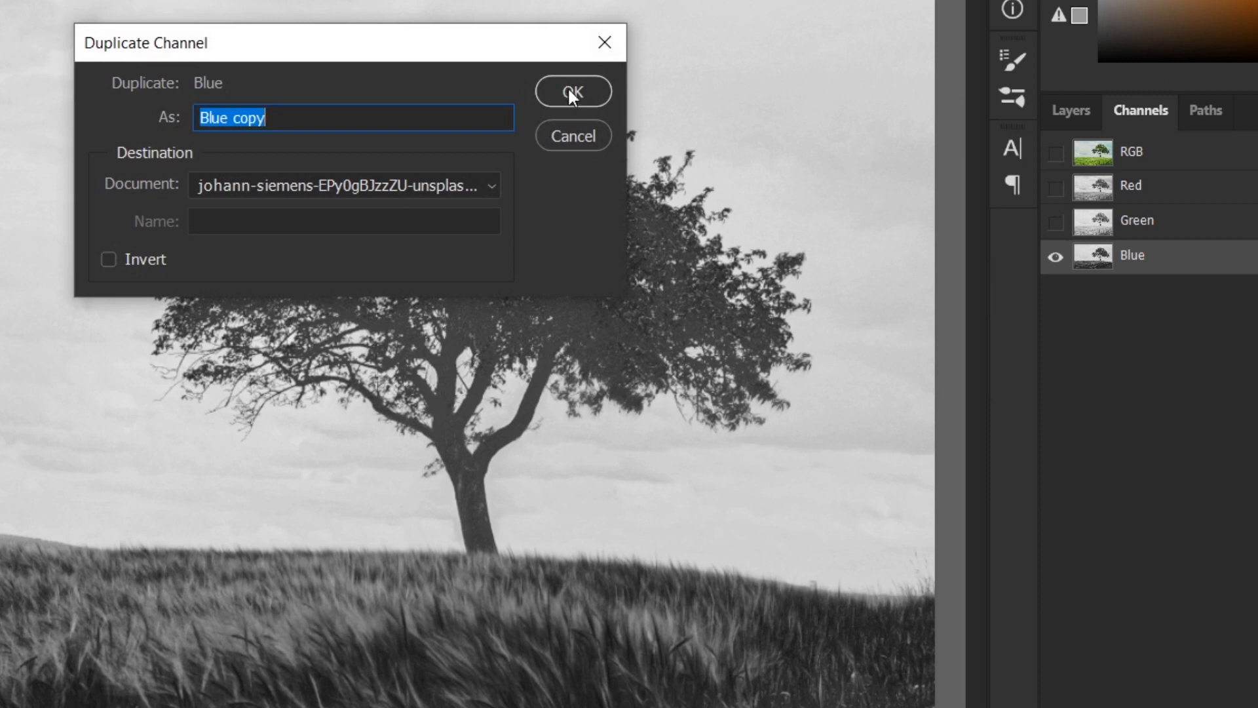
Duplicate the Blue channel as "Blue copy" and open the Levels adjustment for the duplicate.
left_click(570, 92)
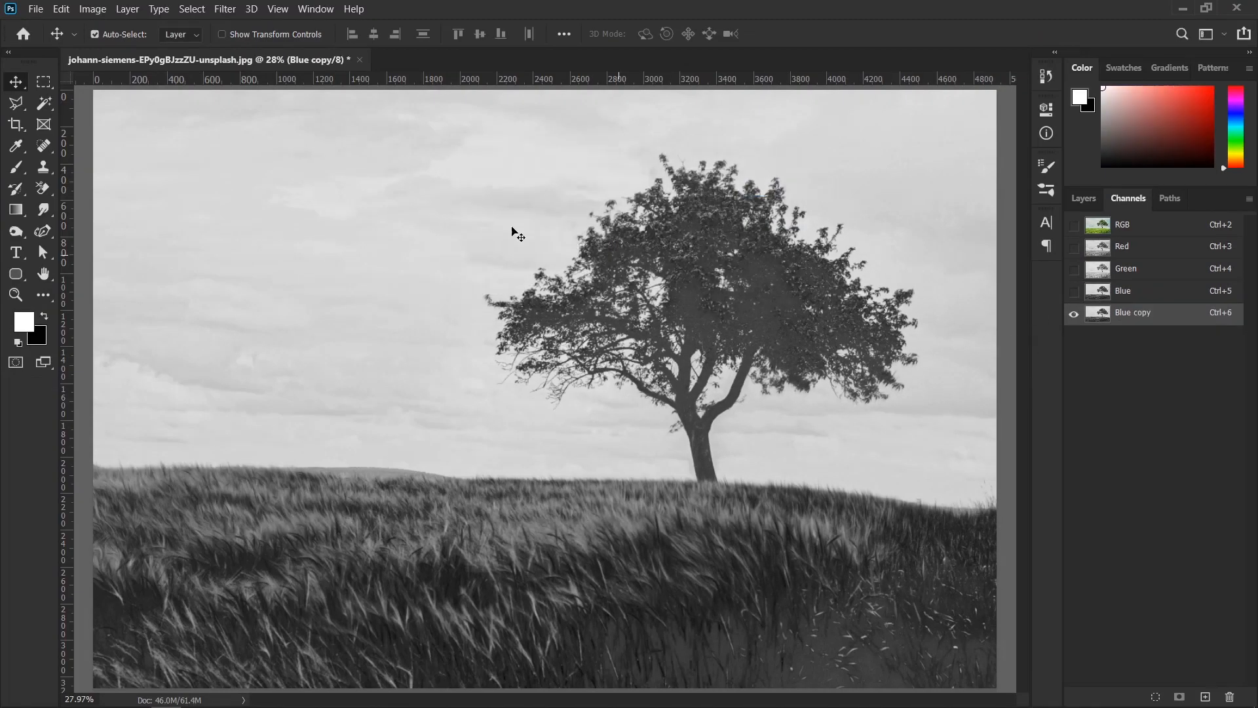
left_click(93, 9)
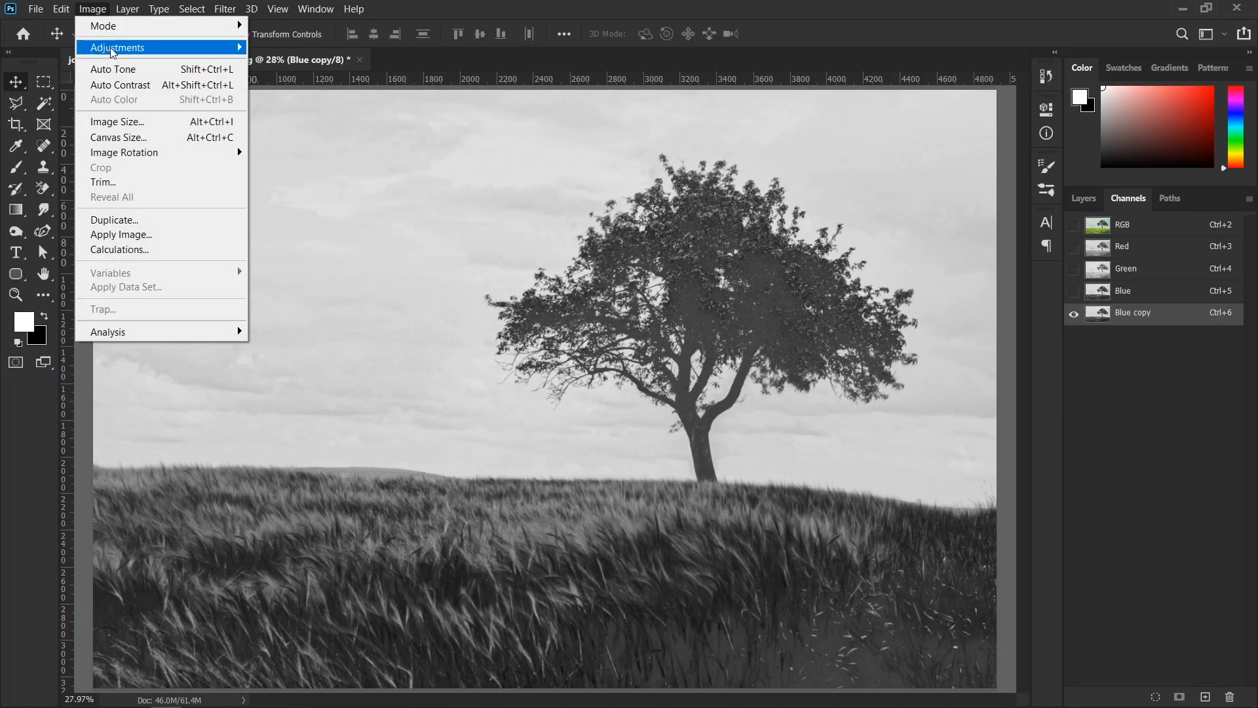
mouse_move(221, 53)
left_click(325, 63)
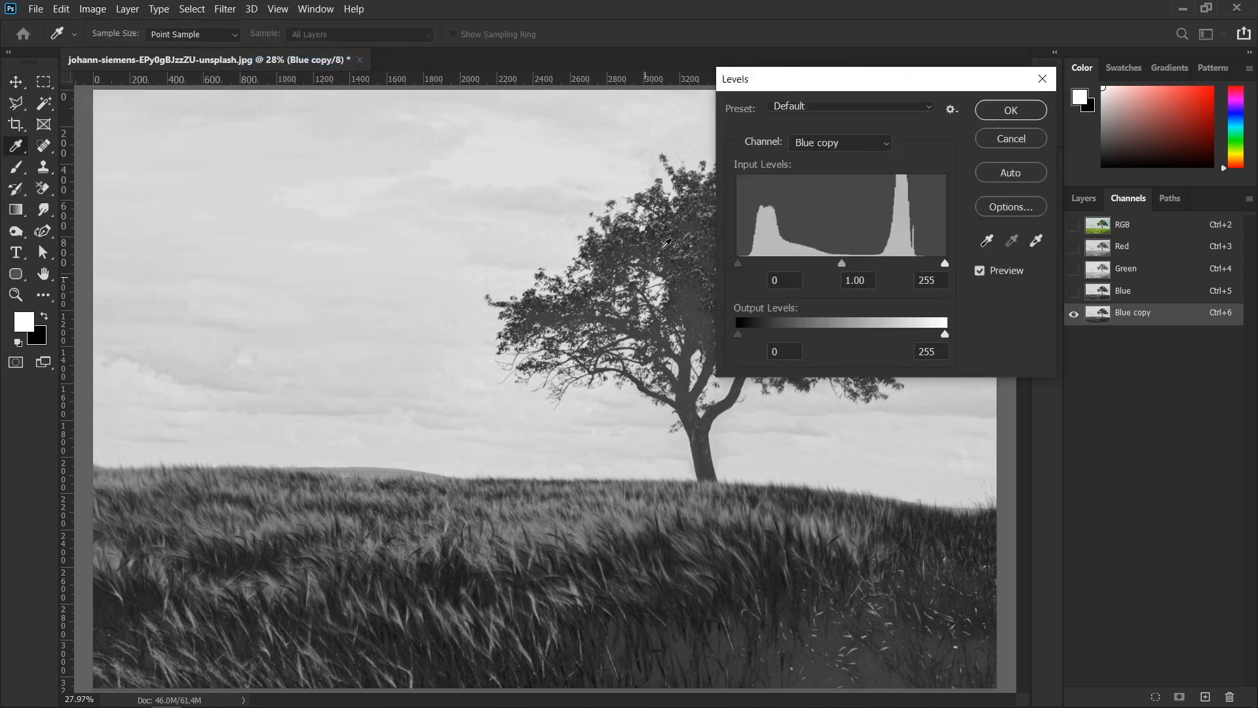
left_click_drag(801, 92, 714, 207)
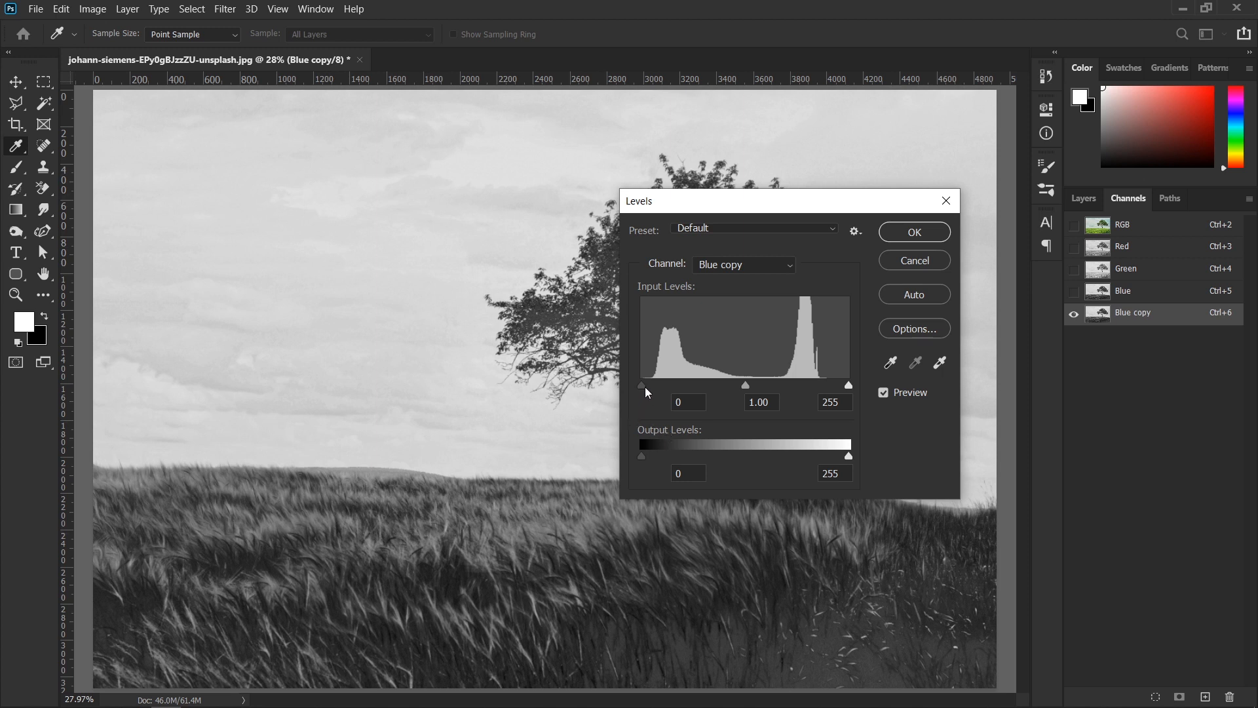
Raise the black input level of the Blue copy channel to 65 to darken the tree and grass.
left_click_drag(639, 384, 693, 385)
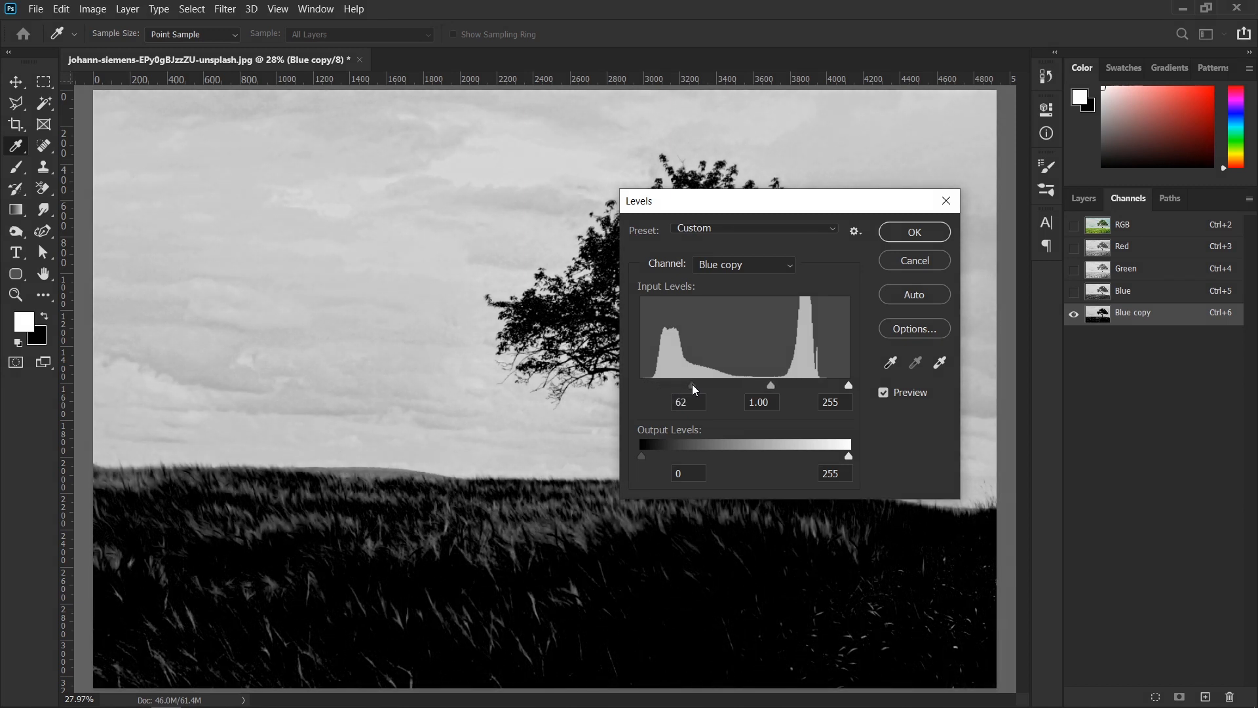
left_click_drag(680, 207, 855, 279)
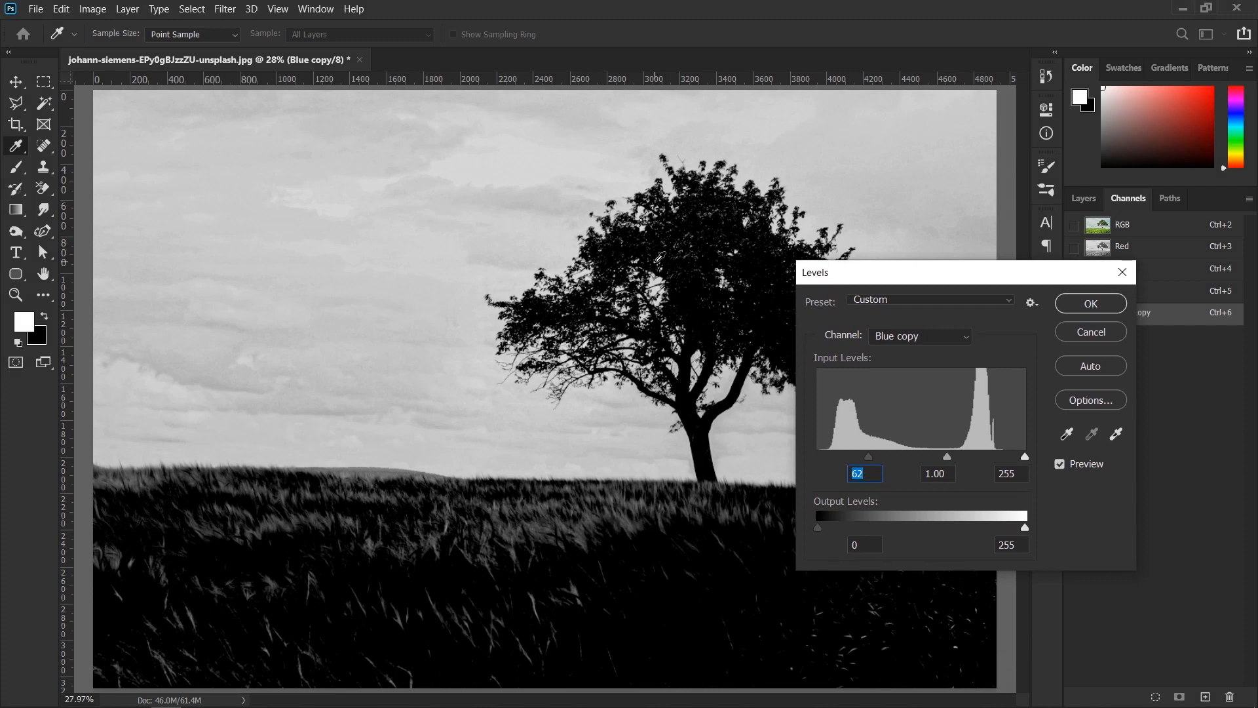
mouse_move(867, 457)
left_mouse_down()
mouse_move(942, 457)
mouse_move(844, 452)
mouse_move(870, 452)
left_mouse_up()
left_click_drag(832, 278, 813, 277)
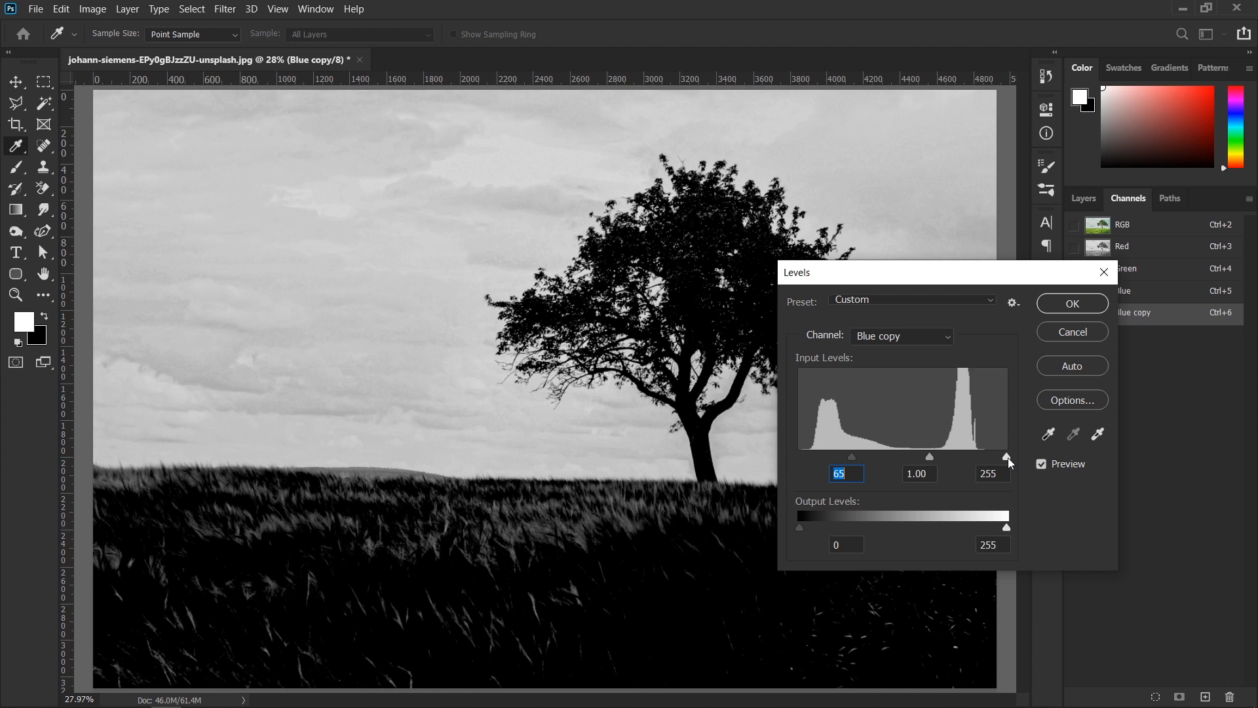
Set the channel's white input level to 179 and the midtone level to 0.42, and apply the Levels adjustment.
left_click_drag(1008, 459, 950, 458)
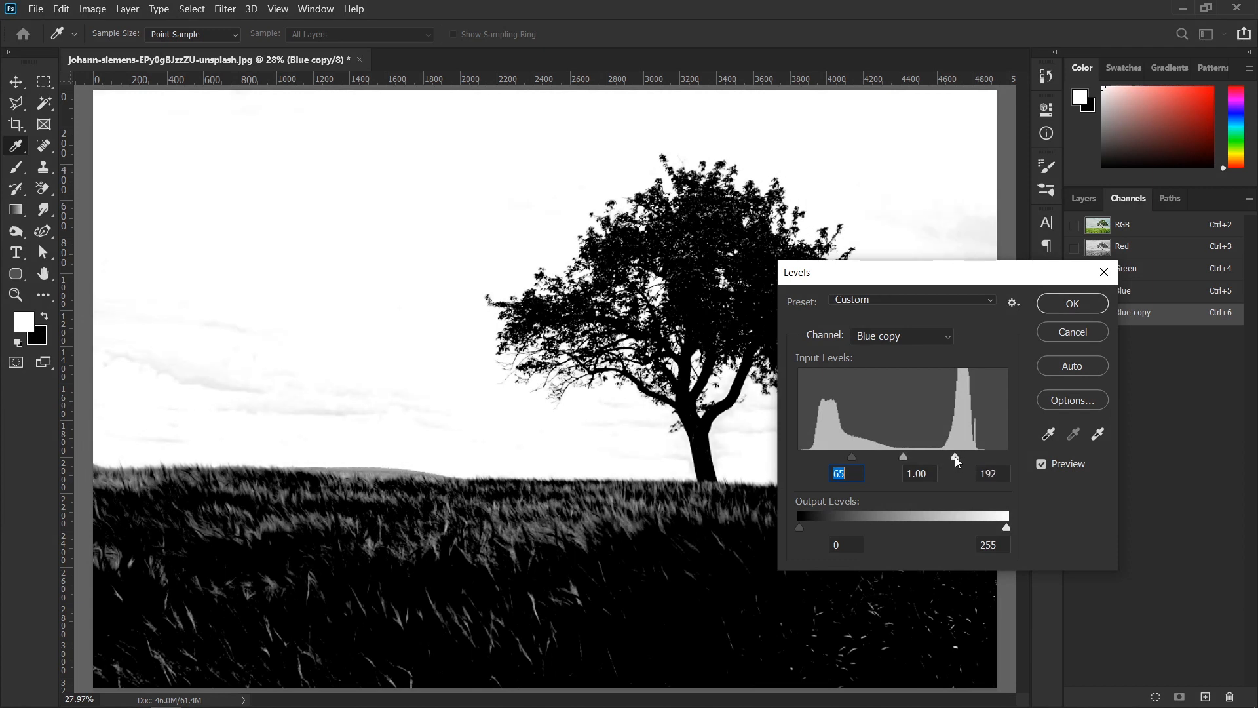
left_click_drag(954, 456, 923, 457)
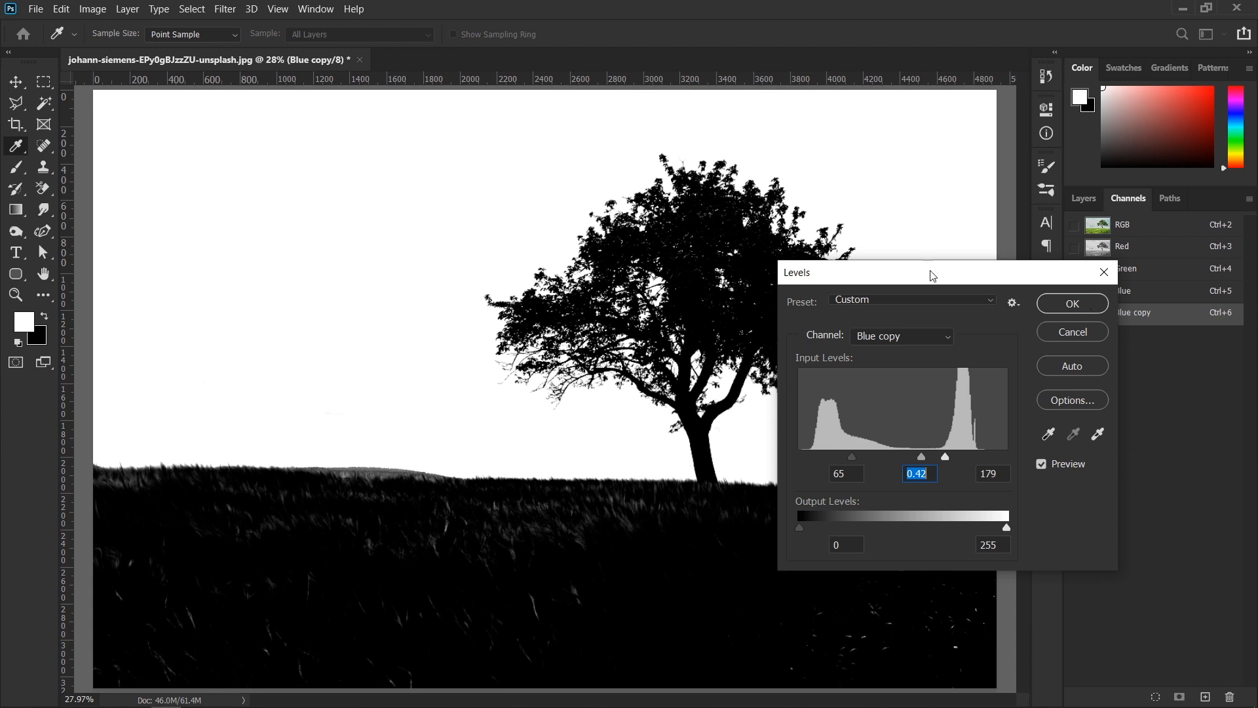
left_click_drag(931, 275, 1024, 236)
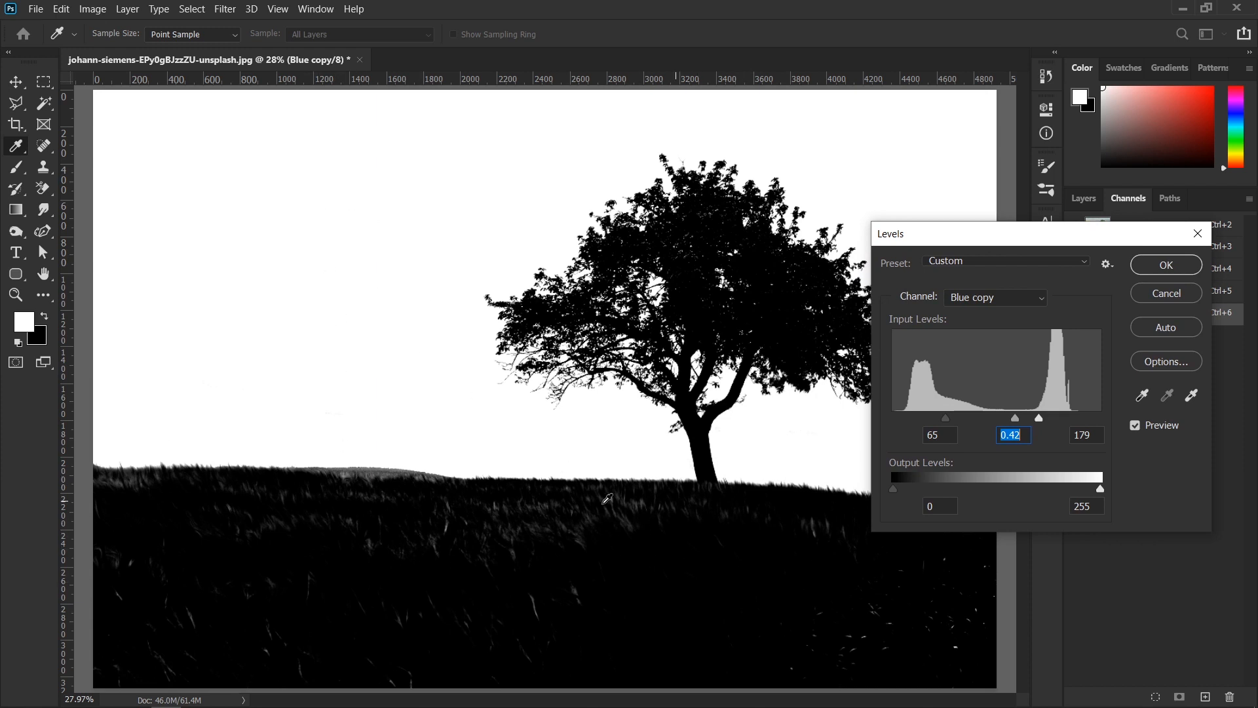
left_click(1165, 265)
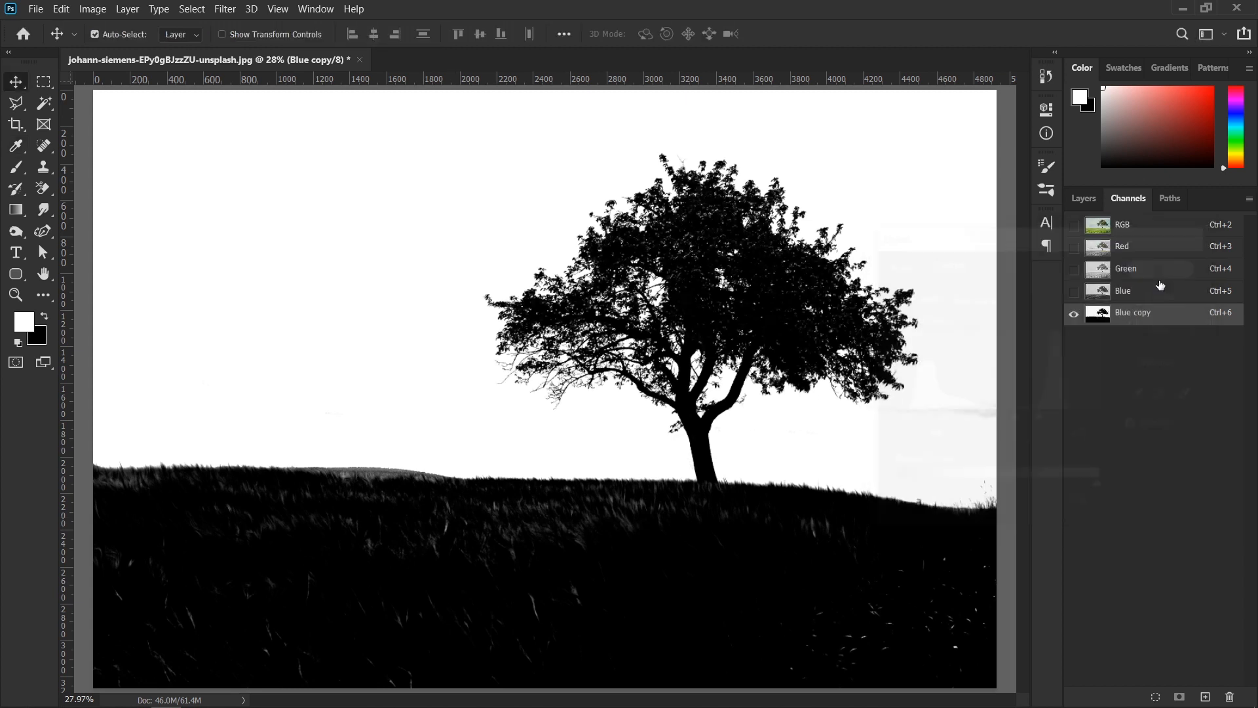
Paint the main grass area solid black in the Blue copy channel, using a 460 px brush.
left_click(16, 167)
right_click(17, 167)
left_click(83, 169)
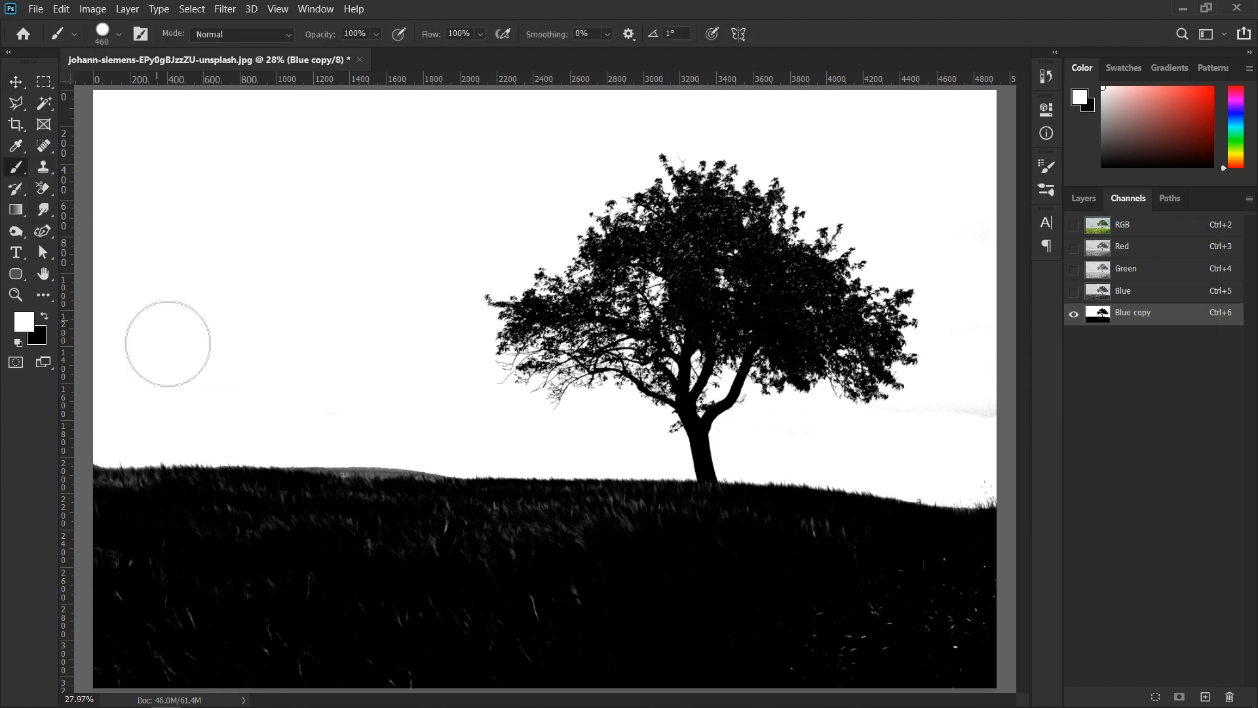
left_click(44, 317)
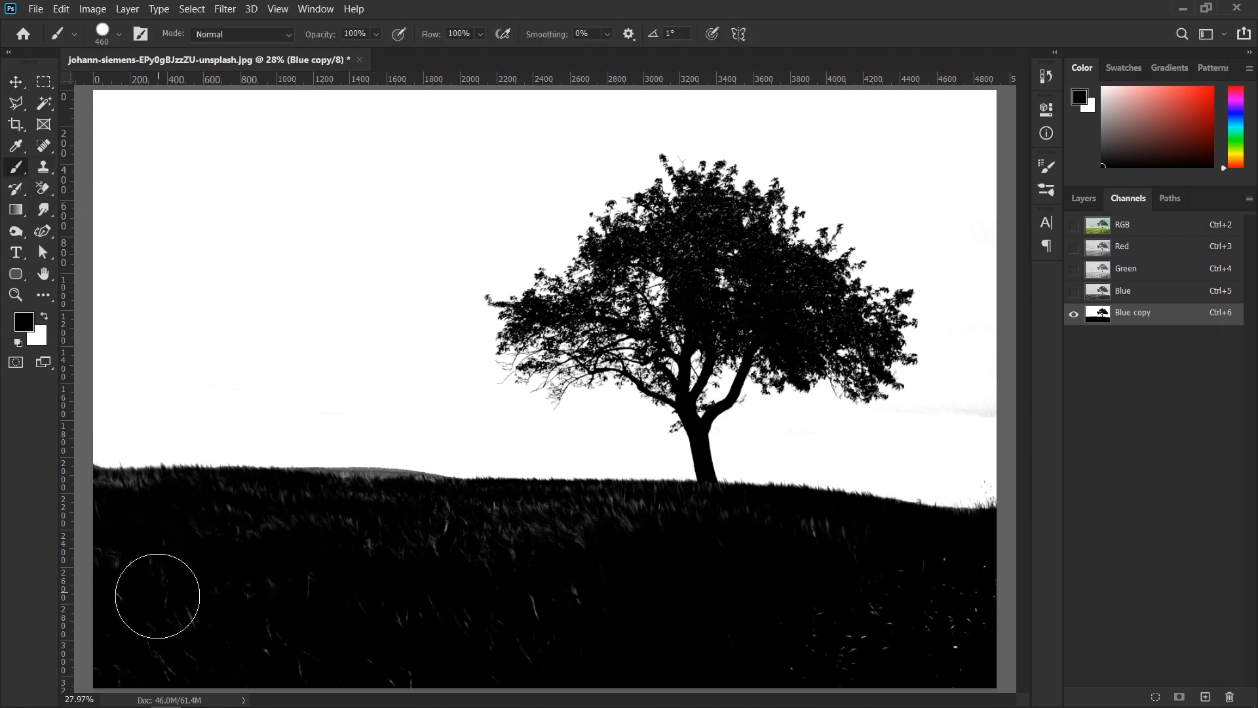
mouse_move(112, 530)
left_mouse_down()
mouse_move(434, 558)
mouse_move(105, 572)
mouse_move(187, 616)
mouse_move(371, 617)
mouse_move(177, 642)
mouse_move(158, 682)
mouse_move(1006, 683)
mouse_move(872, 666)
mouse_move(633, 687)
mouse_move(491, 638)
mouse_move(698, 618)
mouse_move(997, 621)
mouse_move(1002, 585)
mouse_move(739, 544)
mouse_move(553, 543)
mouse_move(467, 572)
left_mouse_up()
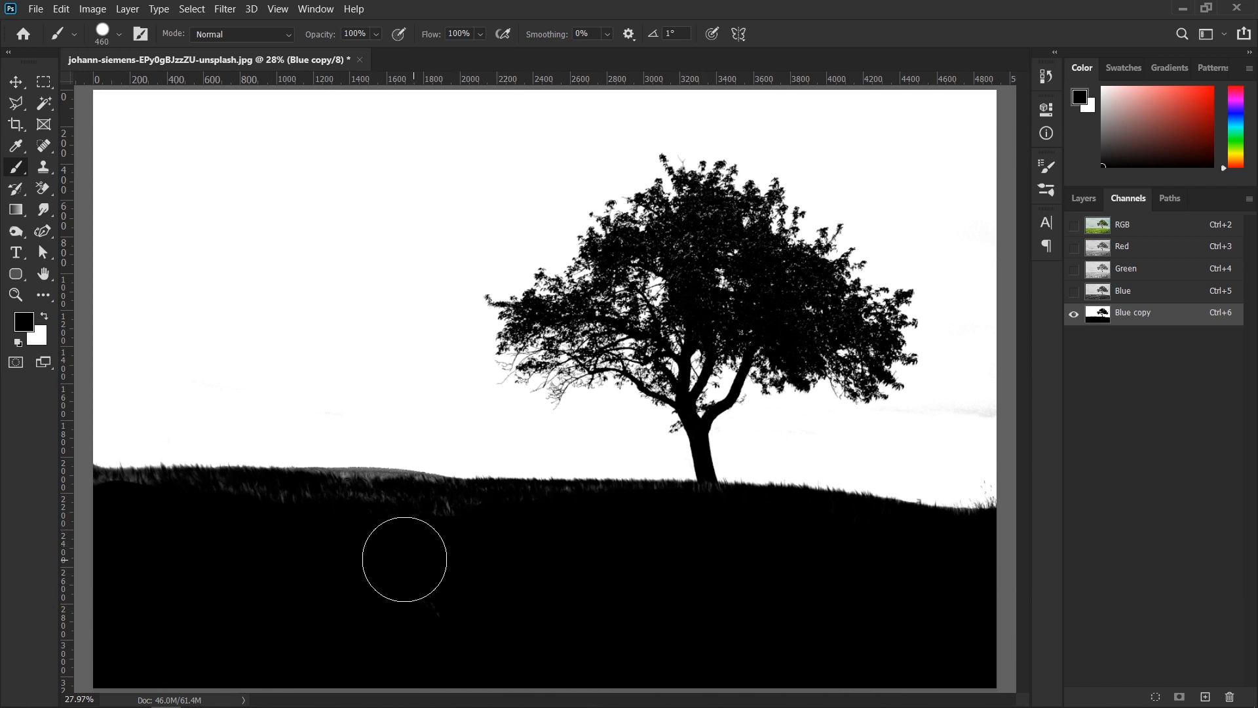
left_click_drag(300, 525, 371, 534)
left_click_drag(492, 495, 483, 495)
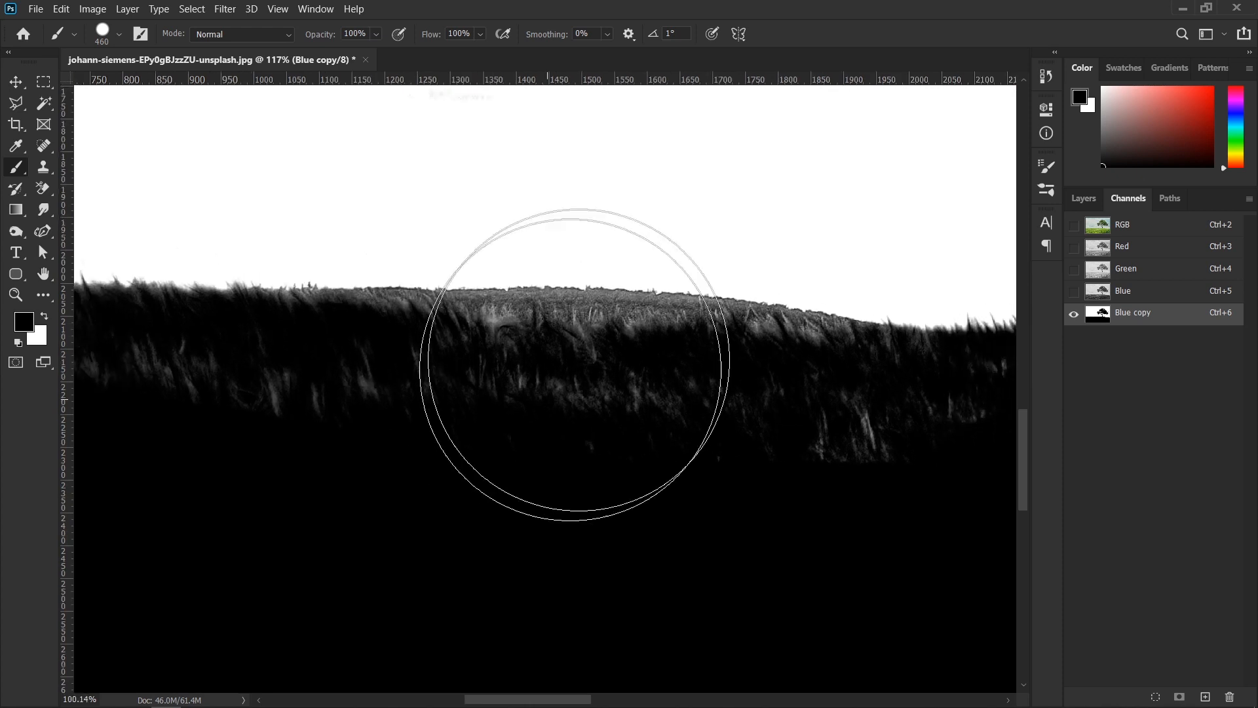
Paint the remaining grey grass just below the horizon and around the trunk base black with a 130 px brush.
left_click_drag(585, 436, 474, 438)
key("v")
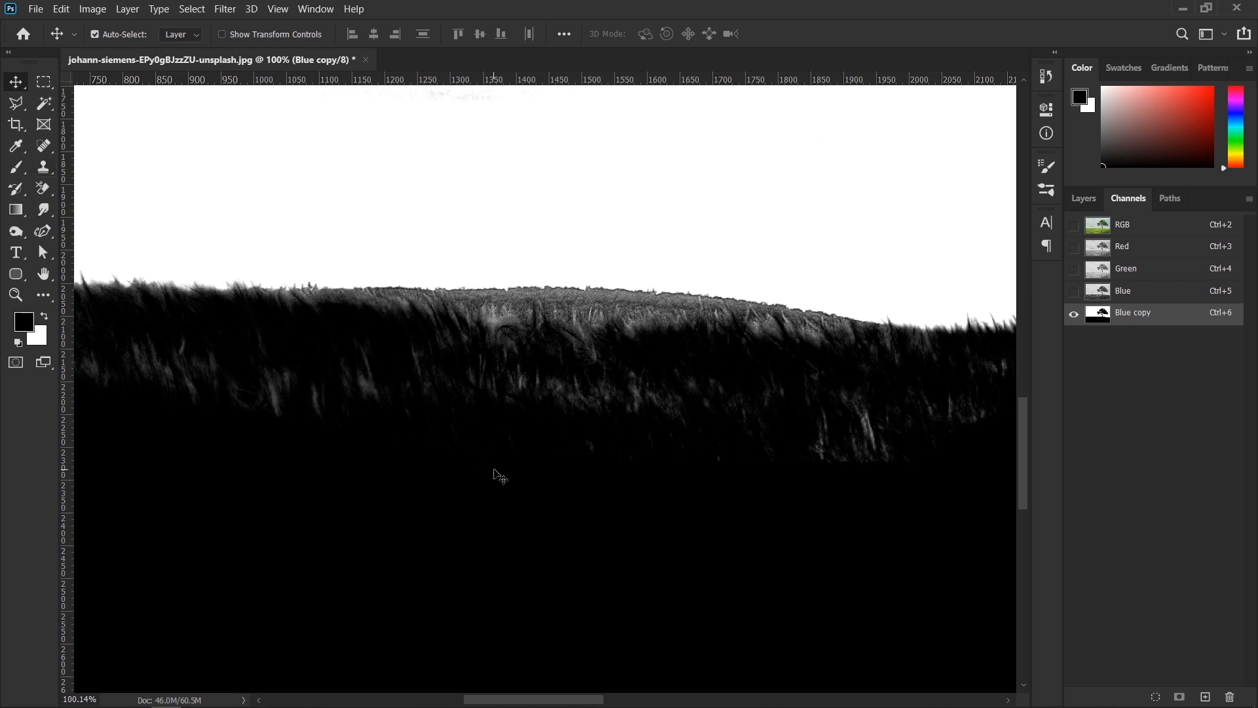
key("b")
mouse_move(691, 458)
left_mouse_down()
mouse_move(840, 430)
mouse_move(820, 391)
mouse_move(777, 380)
mouse_move(544, 400)
left_mouse_up()
scroll(685, 379, "down", 3)
mouse_move(895, 499)
left_mouse_down()
mouse_move(780, 365)
mouse_move(262, 452)
left_mouse_up()
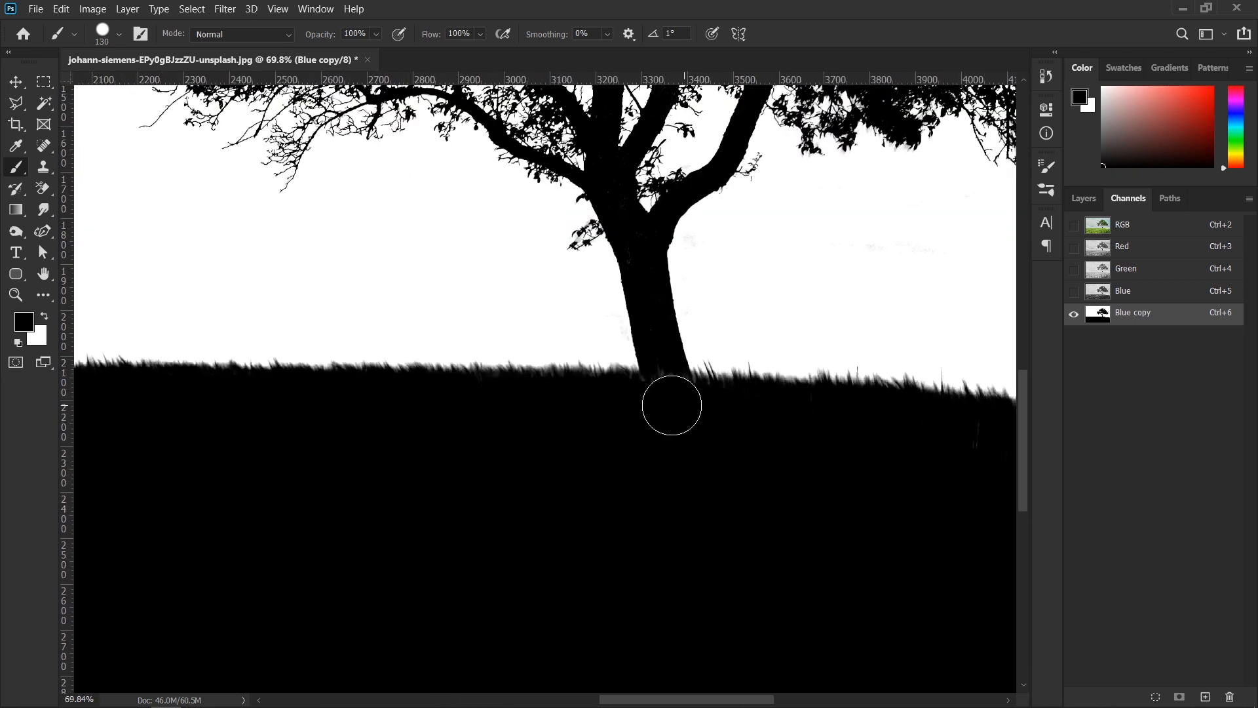
left_click_drag(164, 446, 622, 450)
left_click_drag(639, 393, 837, 391)
Fill the leftover grey spots along the distant hill and the grass edge with black, using a 76 px brush.
scroll(708, 393, "up", 3)
left_click_drag(547, 469, 786, 452)
left_click_drag(655, 439, 463, 443)
left_click_drag(327, 446, 665, 472)
left_click_drag(590, 449, 419, 455)
mouse_move(382, 452)
left_mouse_down()
mouse_move(724, 452)
mouse_move(367, 485)
left_mouse_up()
mouse_move(366, 484)
left_mouse_down()
mouse_move(666, 486)
mouse_move(394, 511)
mouse_move(363, 549)
left_mouse_up()
scroll(449, 528, "down", 3)
left_click_drag(698, 576, 547, 430)
scroll(548, 430, "down", 4)
mouse_move(853, 518)
left_mouse_down()
mouse_move(638, 431)
mouse_move(581, 570)
mouse_move(481, 567)
mouse_move(530, 553)
mouse_move(567, 586)
mouse_move(603, 551)
left_mouse_up()
scroll(632, 469, "up", 3)
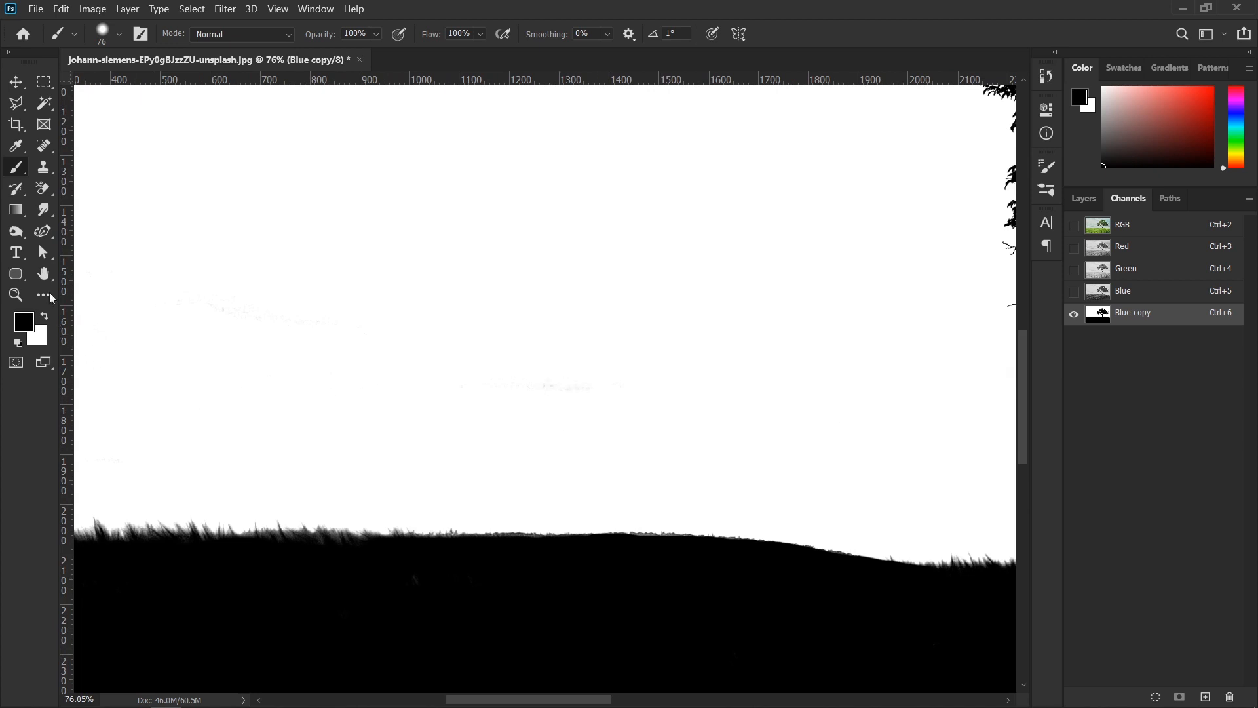
Paint the faint cloud traces in the sky to the left of the tree trunk white with the 76 px brush.
left_click(45, 318)
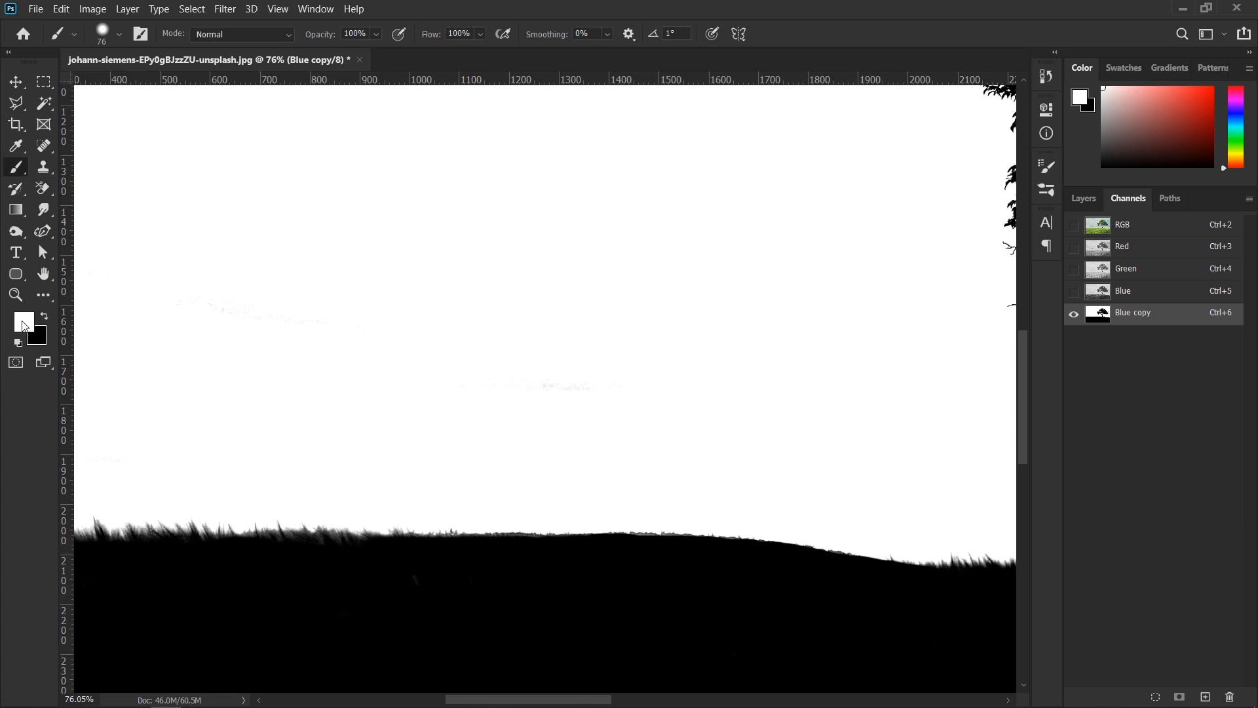
mouse_move(511, 362)
left_mouse_down()
mouse_move(500, 376)
mouse_move(619, 382)
left_mouse_up()
left_click_drag(806, 415, 394, 375)
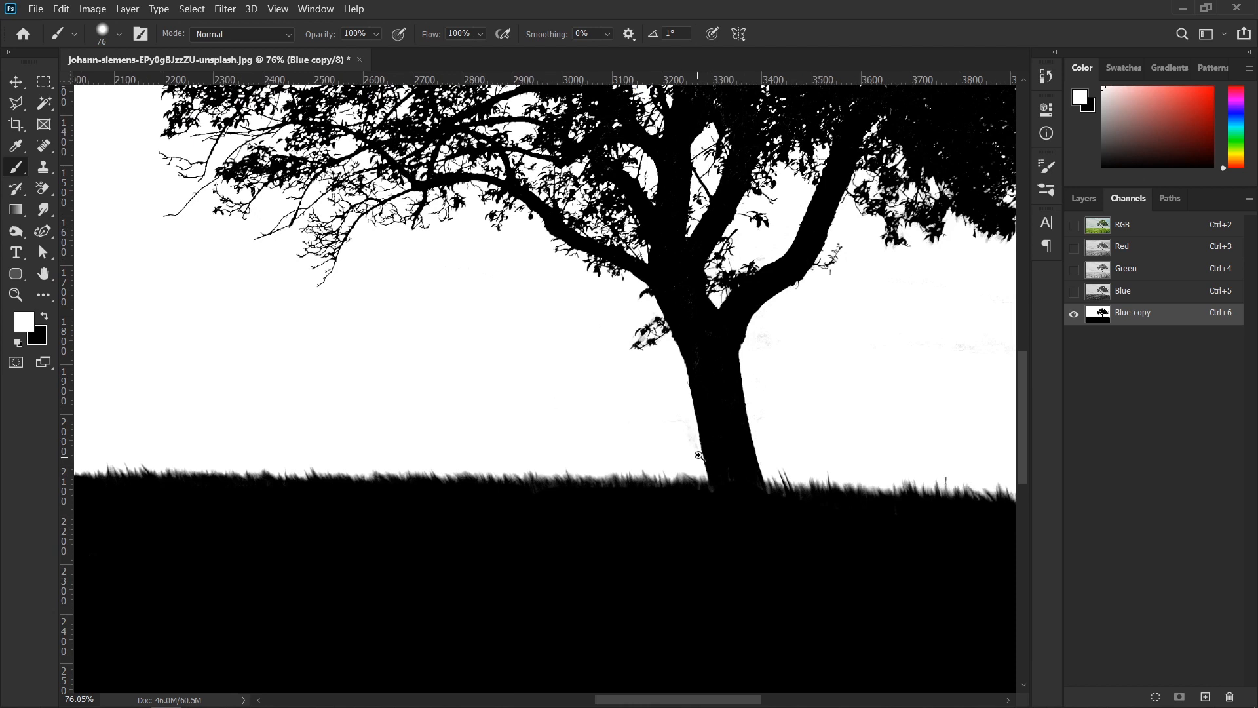
scroll(701, 455, "up", 5)
left_click_drag(599, 338, 618, 407)
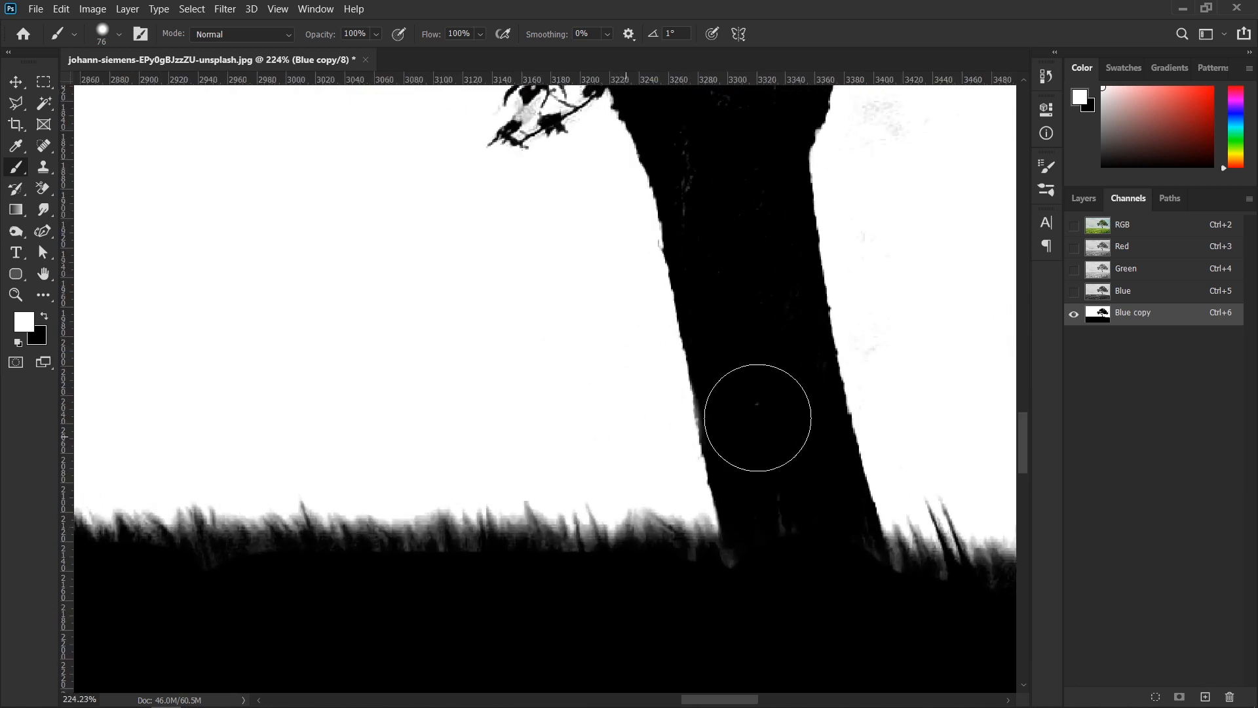
Reduce the brush to 45 px and paint out the grey specks in the sky beside the trunk's right edge in white.
scroll(582, 360, "right", 5)
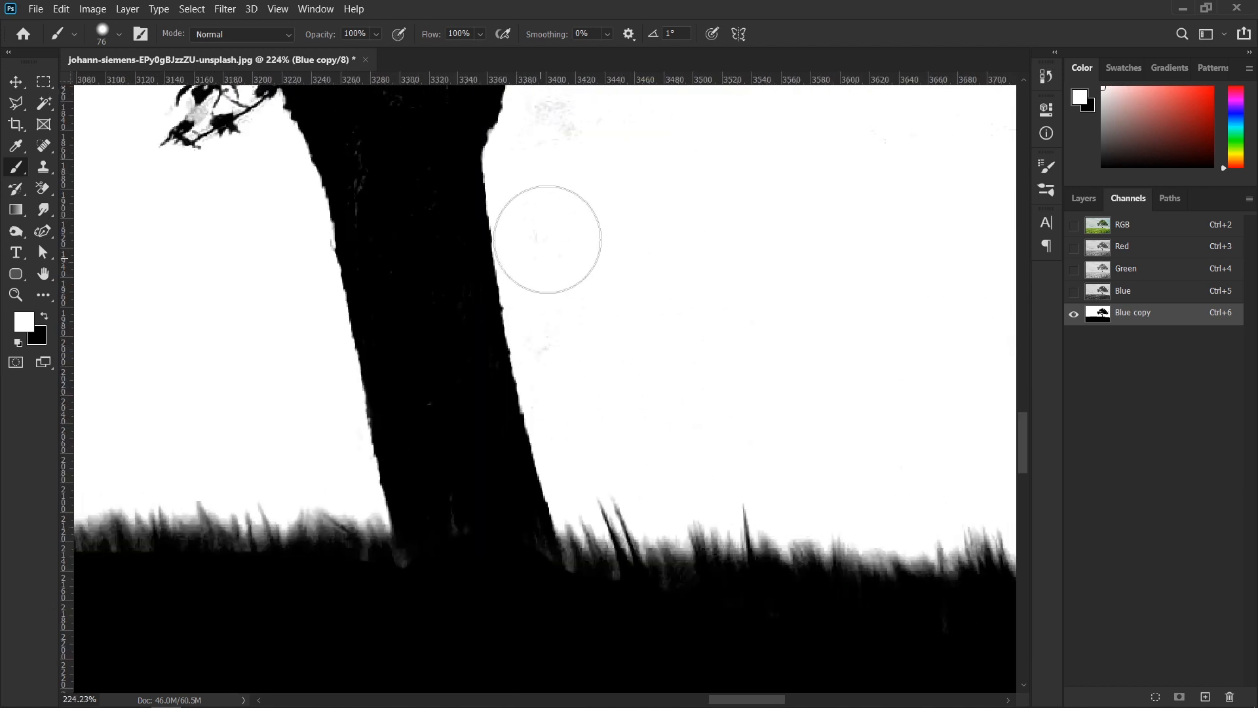
scroll(594, 393, "up", 7)
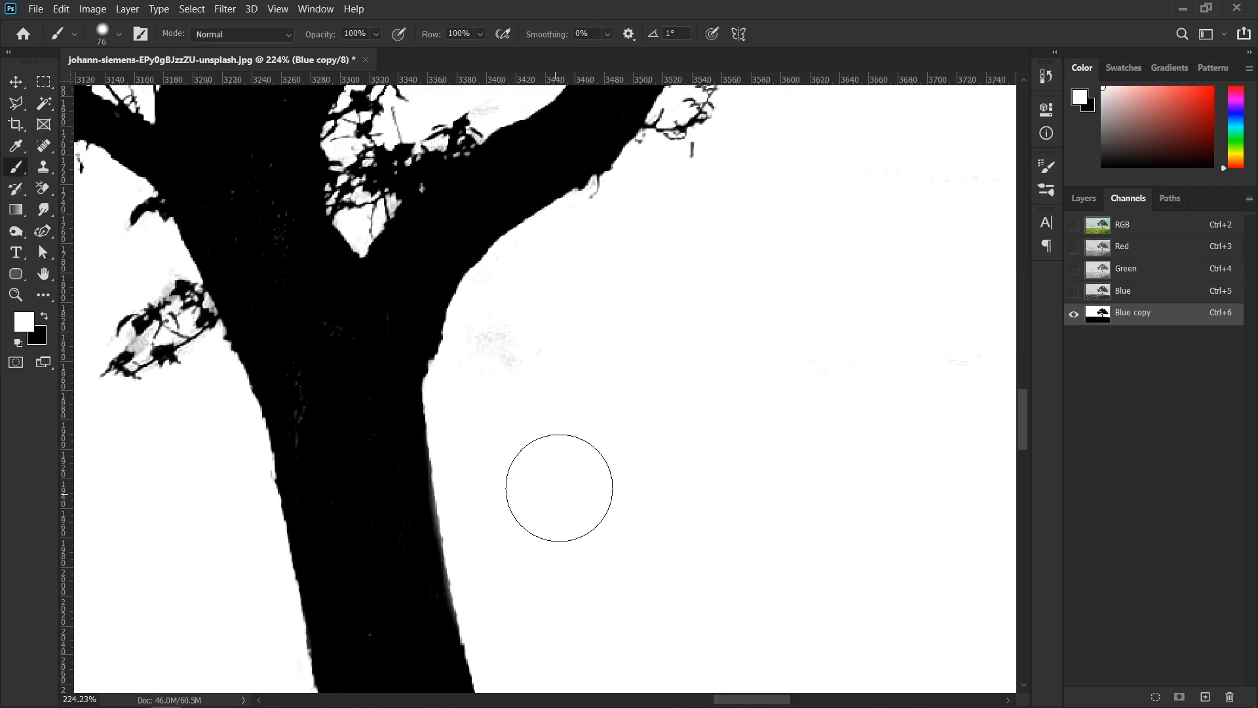
right_click(576, 345, "alt")
mouse_move(565, 346)
left_mouse_down()
mouse_move(505, 348)
mouse_move(511, 296)
mouse_move(507, 476)
left_mouse_up()
scroll(469, 315, "down", 4)
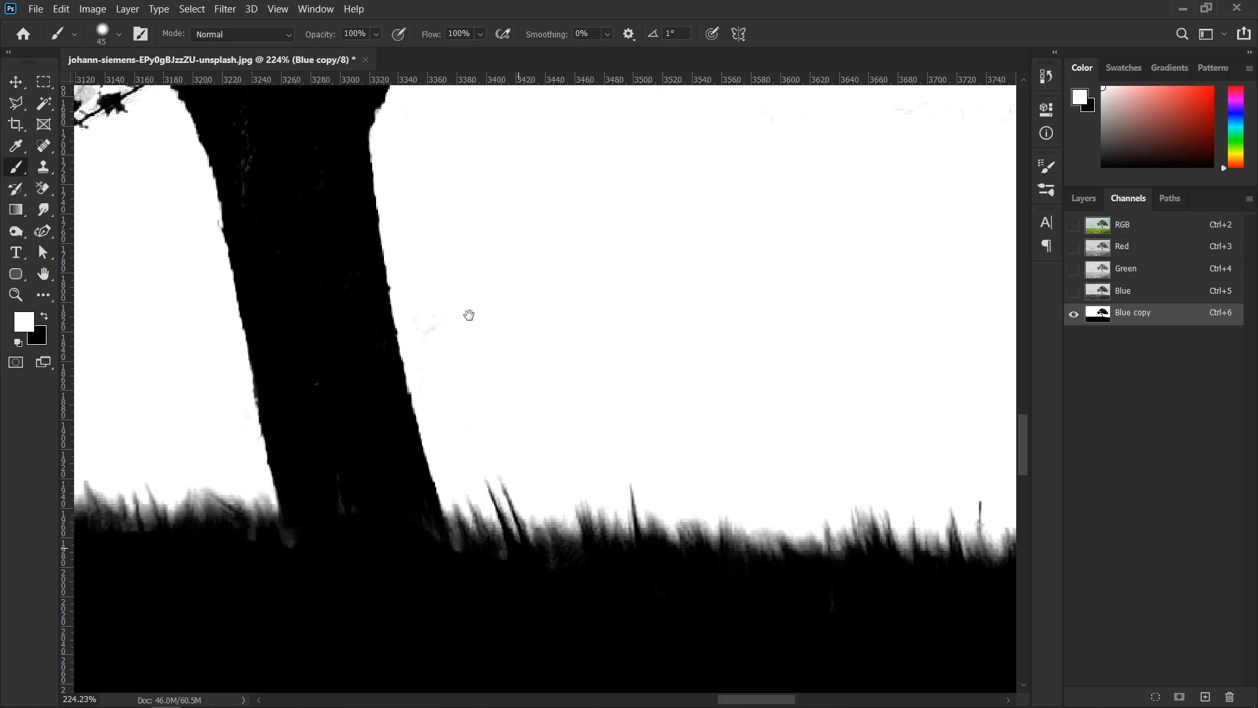
scroll(595, 435, "right", 5)
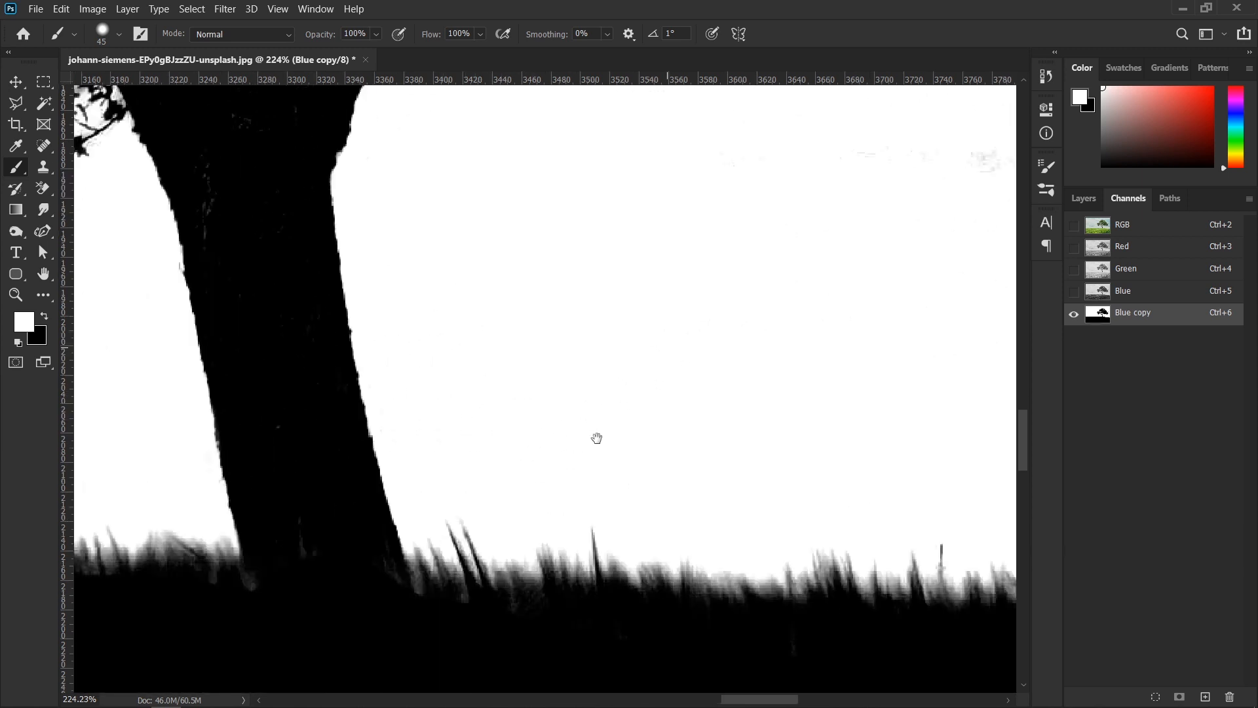
Clean the sky between the grass and the tree's right-hand branches with white brush strokes.
scroll(587, 466, "up", 4)
mouse_move(570, 586)
left_mouse_down()
mouse_move(842, 455)
mouse_move(609, 474)
left_mouse_up()
left_click_drag(617, 424, 432, 298)
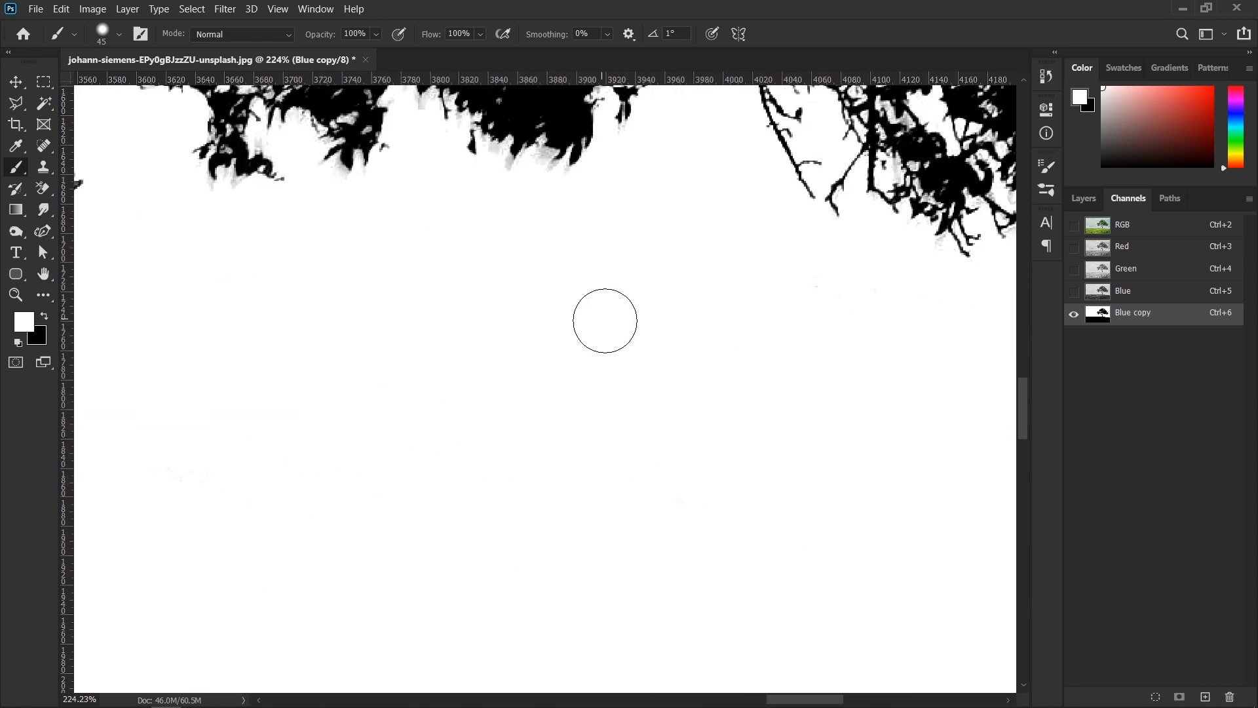
scroll(515, 370, "down", 5)
left_click_drag(900, 382, 589, 452)
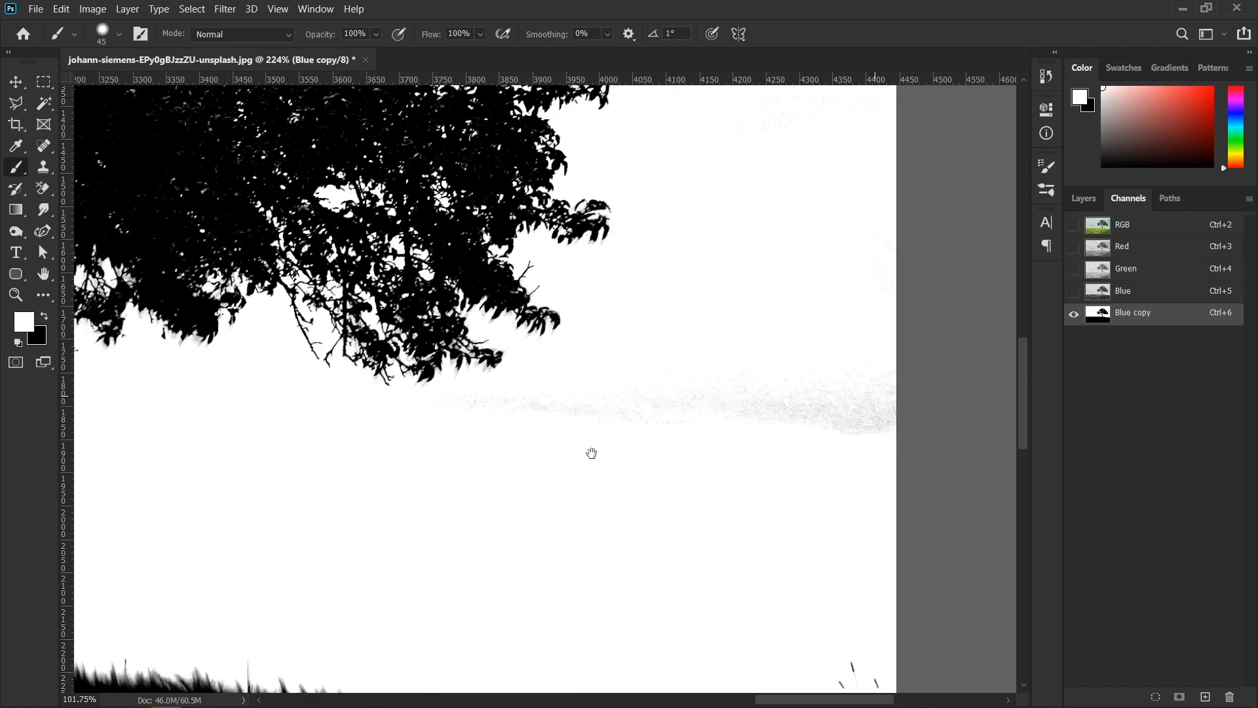
Paint the remaining cloud traces in the sky near the image's right edge white with a larger brush.
mouse_move(854, 443)
left_mouse_down()
mouse_move(866, 346)
mouse_move(831, 371)
mouse_move(774, 458)
mouse_move(705, 454)
mouse_move(641, 374)
mouse_move(493, 398)
mouse_move(446, 429)
left_mouse_up()
mouse_move(702, 354)
left_mouse_down()
mouse_move(674, 528)
mouse_move(760, 649)
left_mouse_up()
left_click_drag(652, 384, 671, 399)
mouse_move(862, 380)
left_mouse_down()
mouse_move(674, 344)
mouse_move(755, 386)
left_mouse_up()
left_click_drag(868, 292, 806, 291)
left_click_drag(607, 357, 805, 500)
left_click_drag(835, 380, 524, 371)
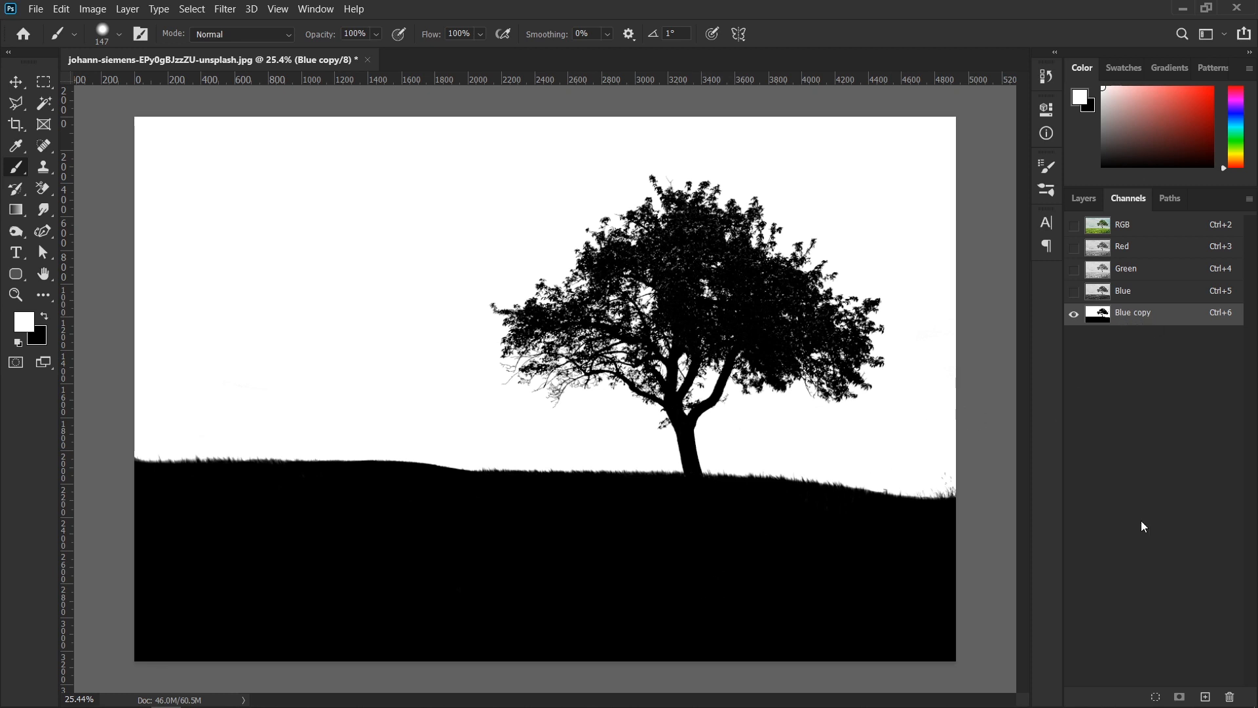
Load the Blue copy channel as a selection and return to the full-colour RGB image and its layers.
left_click(1155, 696)
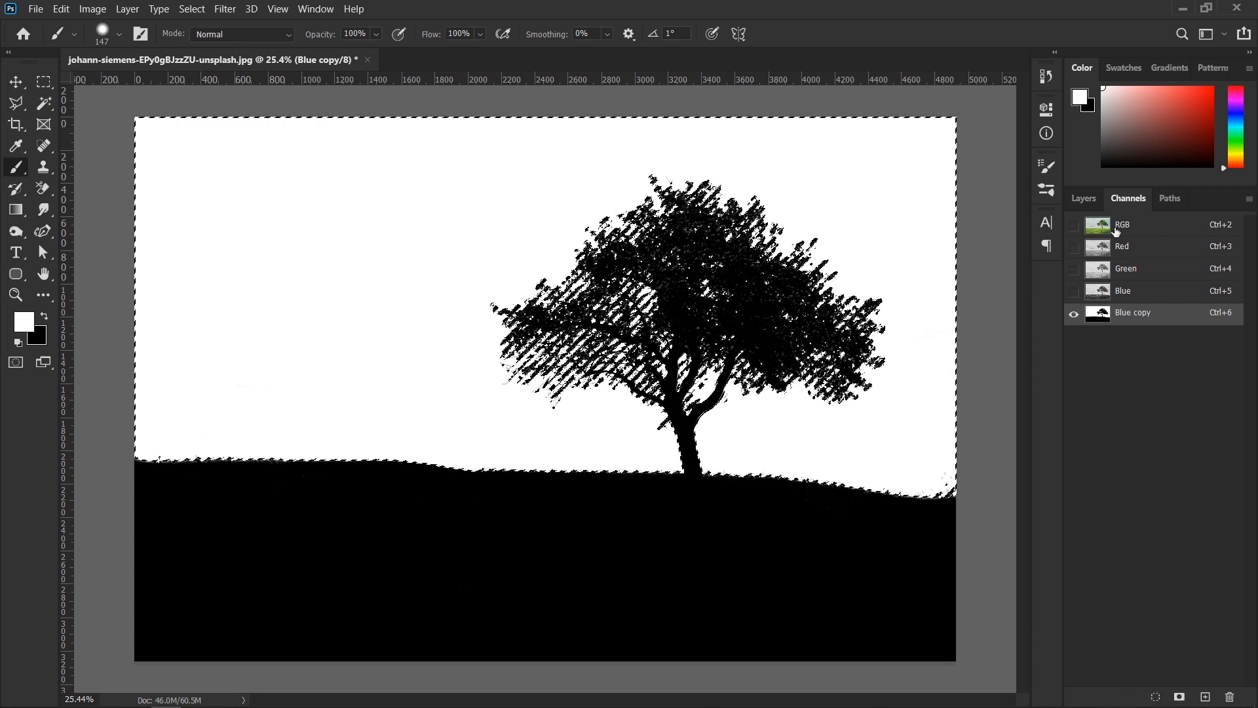
left_click(1138, 233)
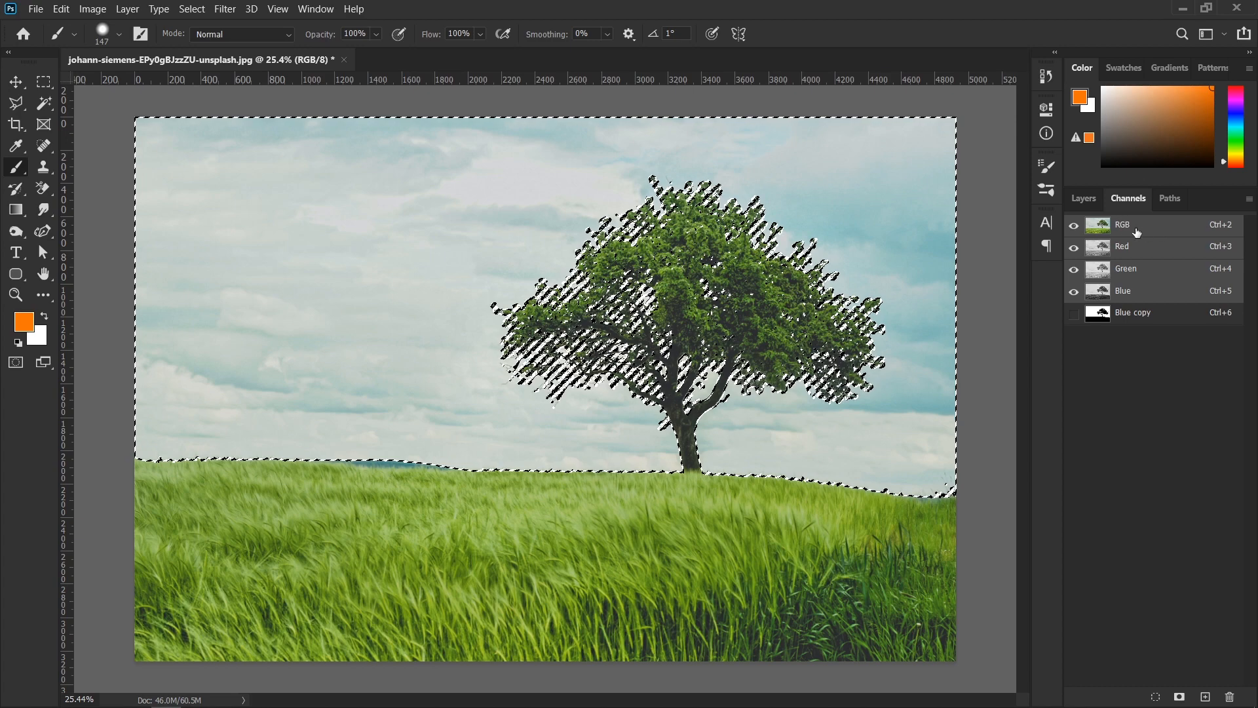
left_click(1087, 200)
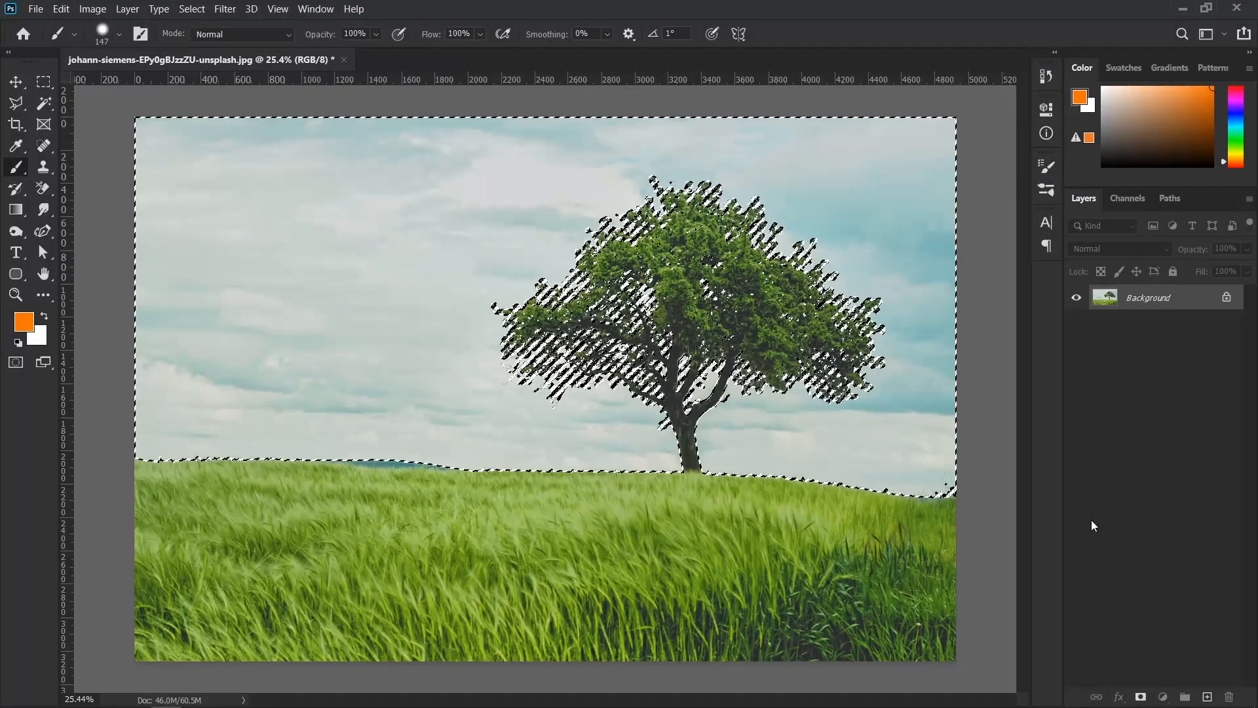
Invert the selection to cover the tree and grass, and add it as a layer mask to the Background layer.
left_click(192, 9)
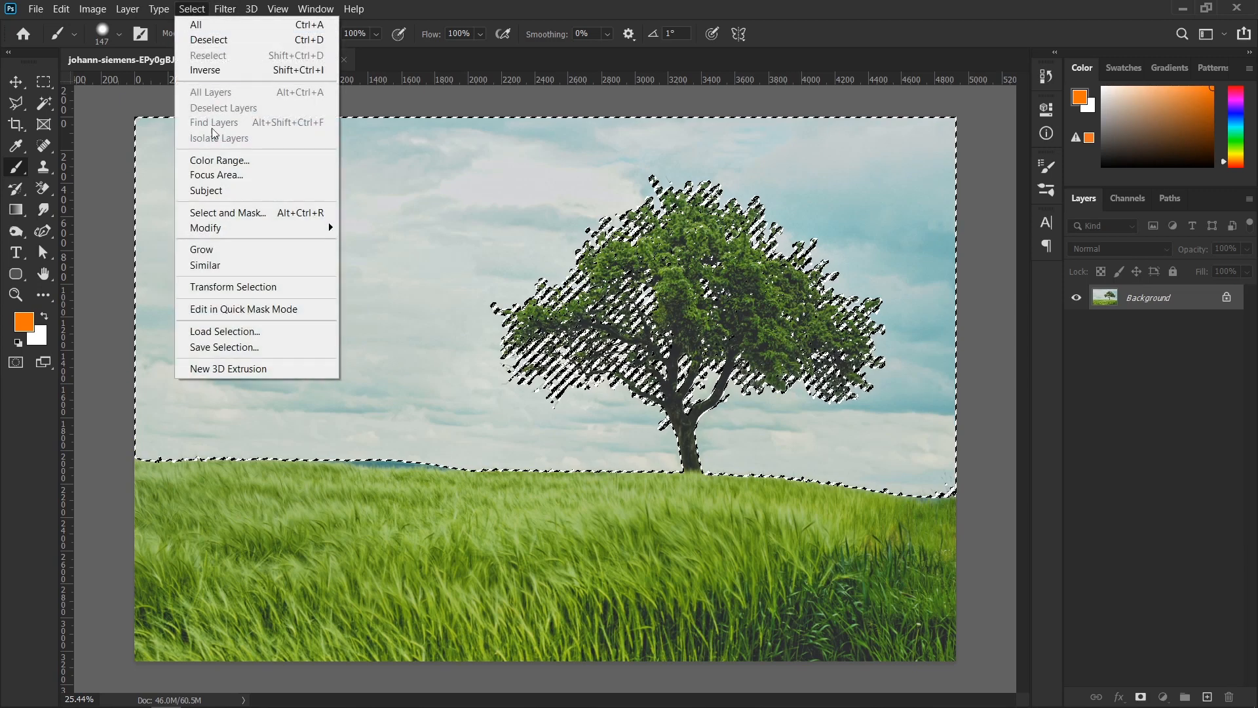
left_click(213, 69)
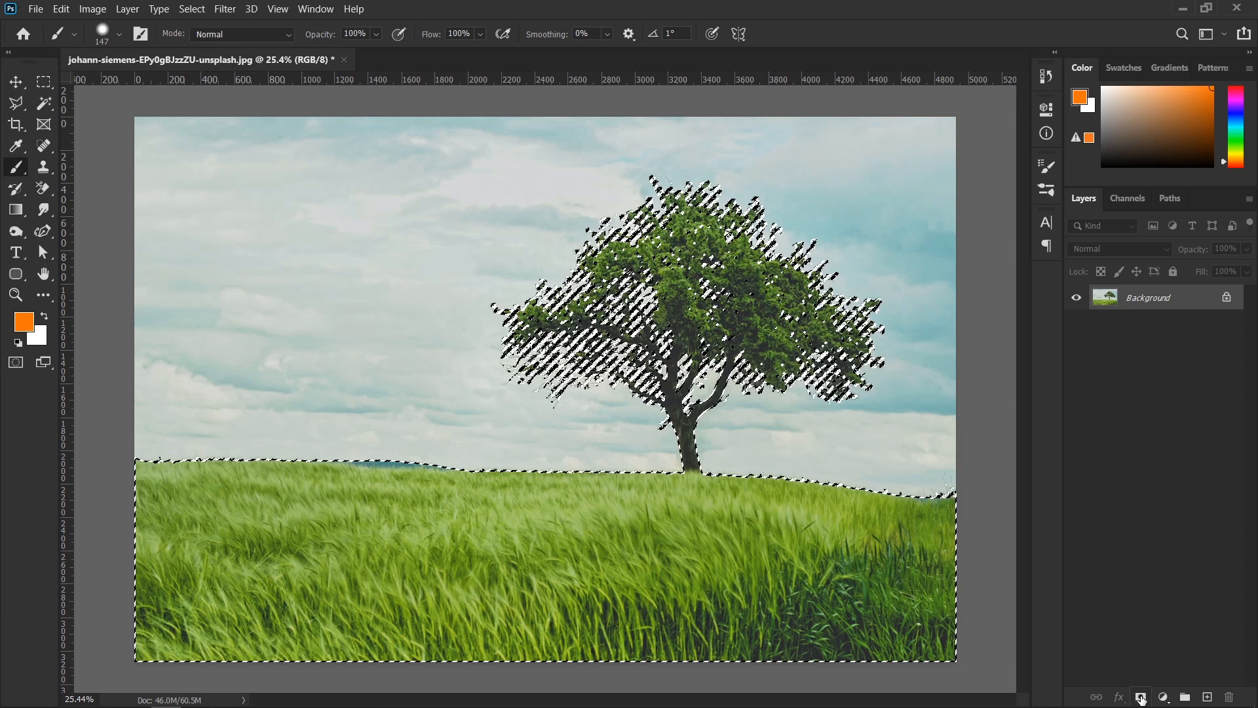
left_click(1142, 698)
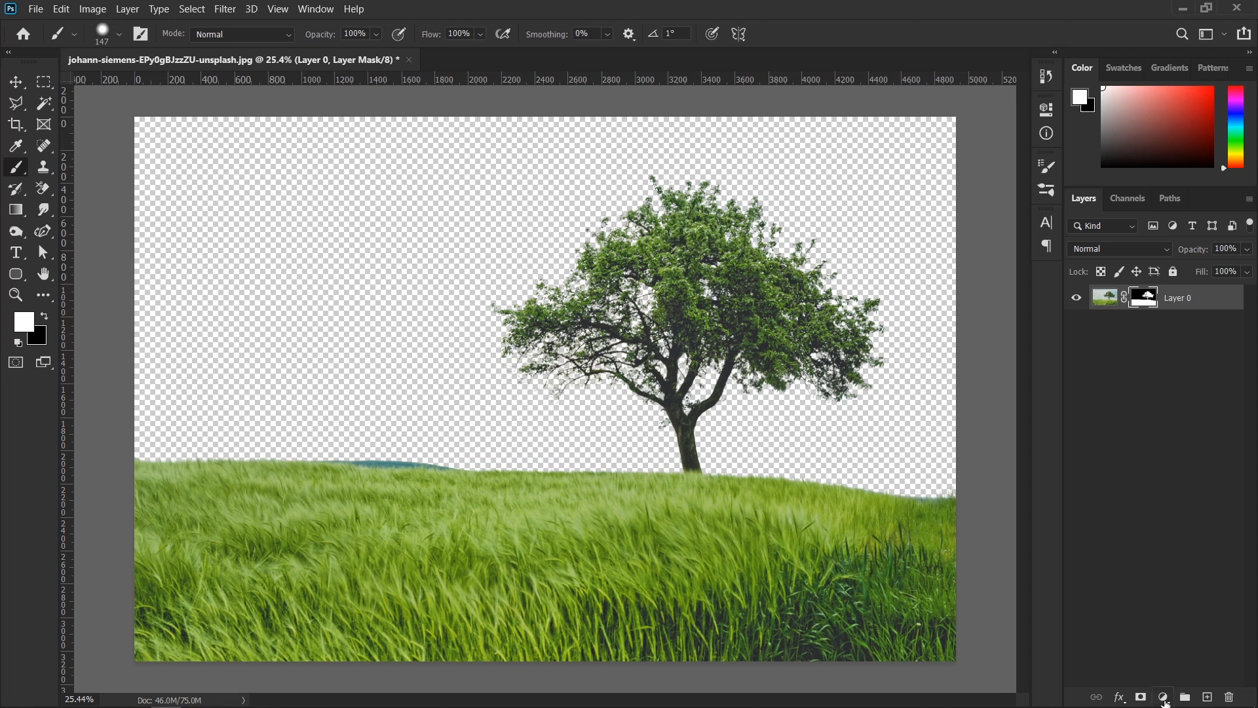
Add a solid colour fill layer in 00b8bf and move it beneath the masked tree-and-grass layer.
left_click(1163, 697)
left_click(1130, 419)
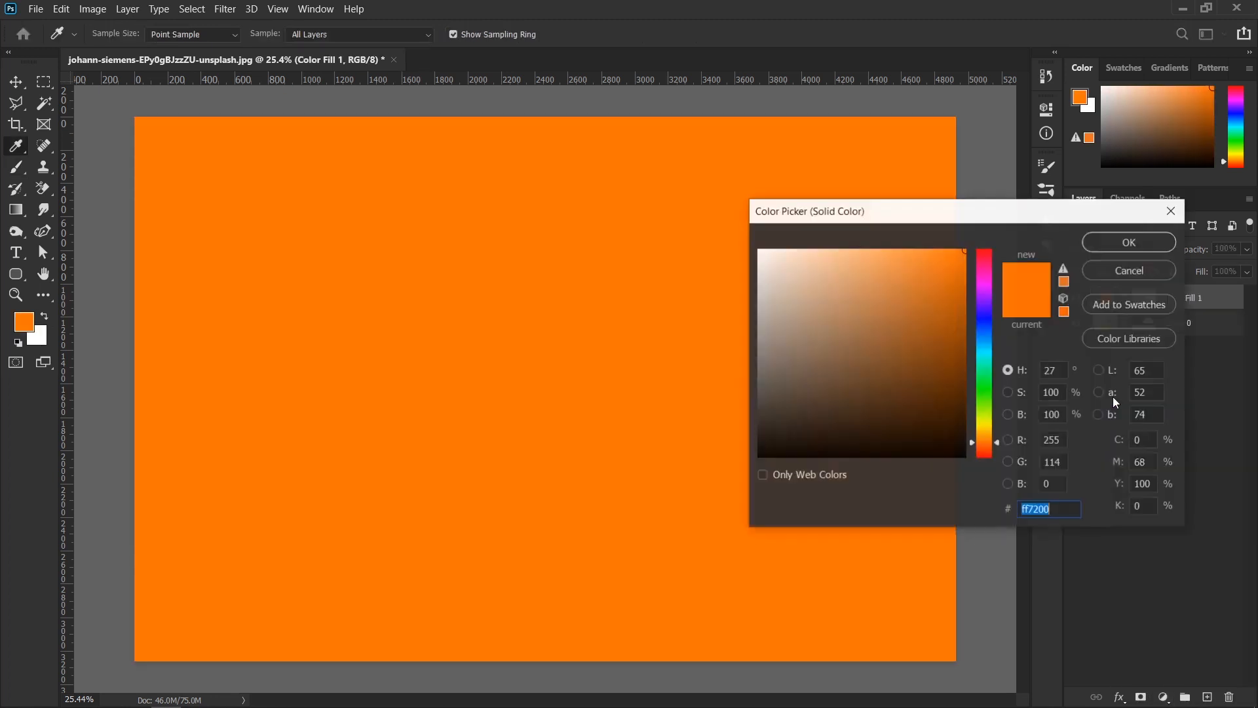
type("00b8bf")
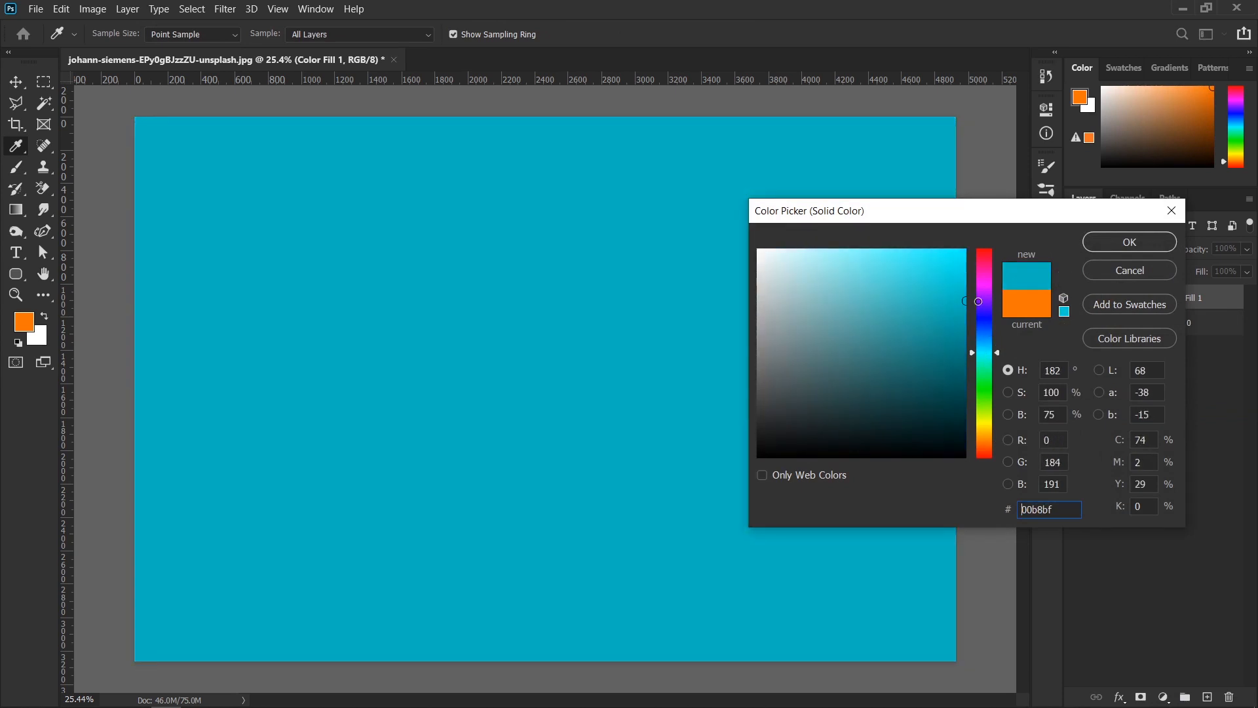
left_click(1128, 244)
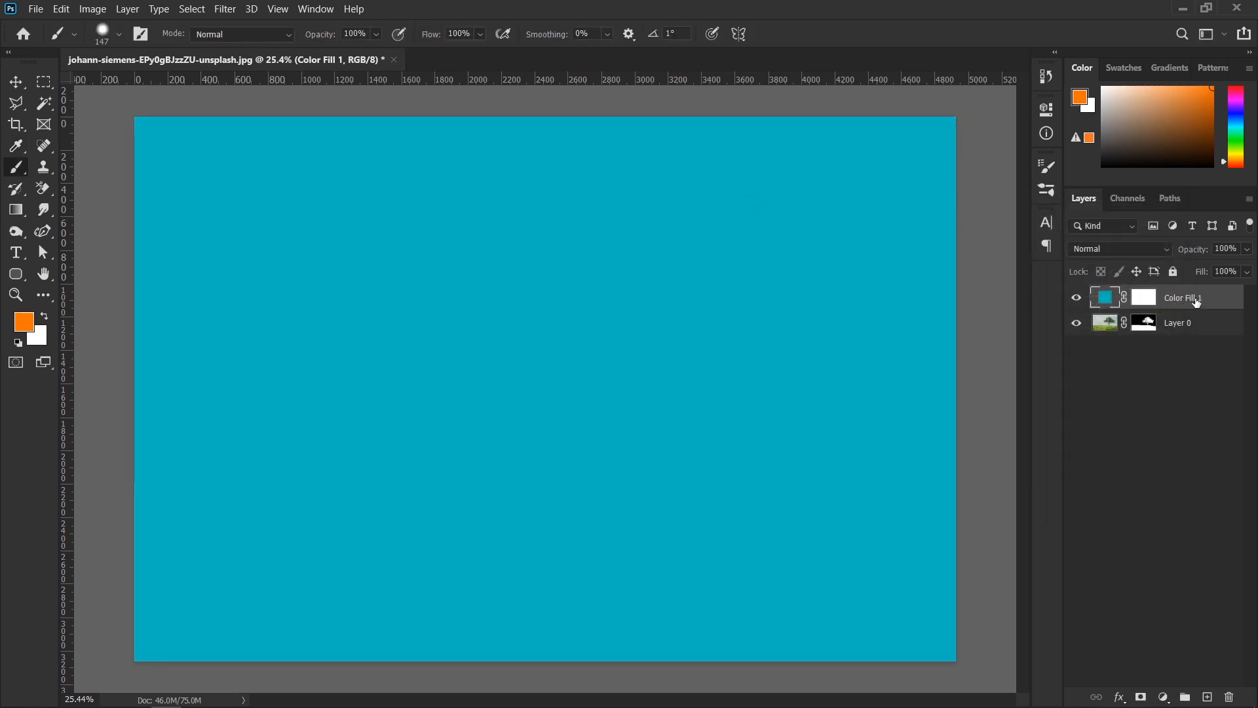
left_click_drag(1192, 299, 1189, 336)
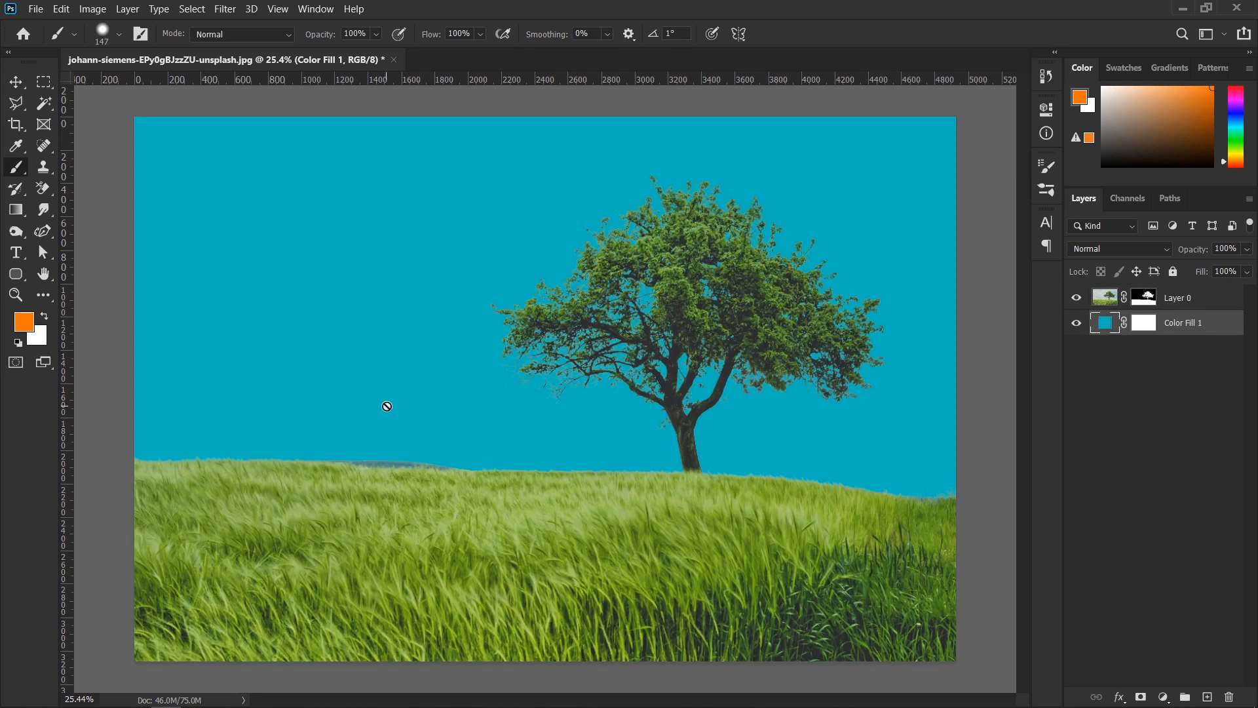
Place the image tree-736887_1280.jpg as an embedded object above the colour fill layer.
left_click(34, 10)
left_click(100, 319)
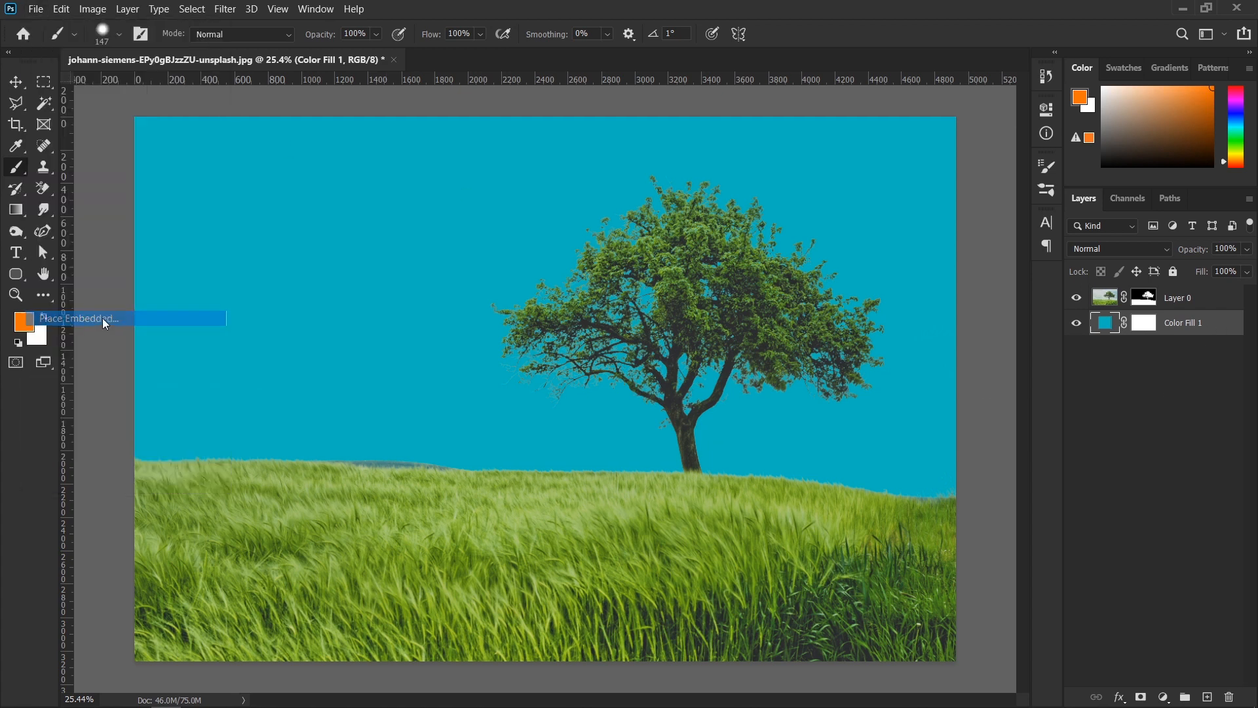
left_click(717, 274)
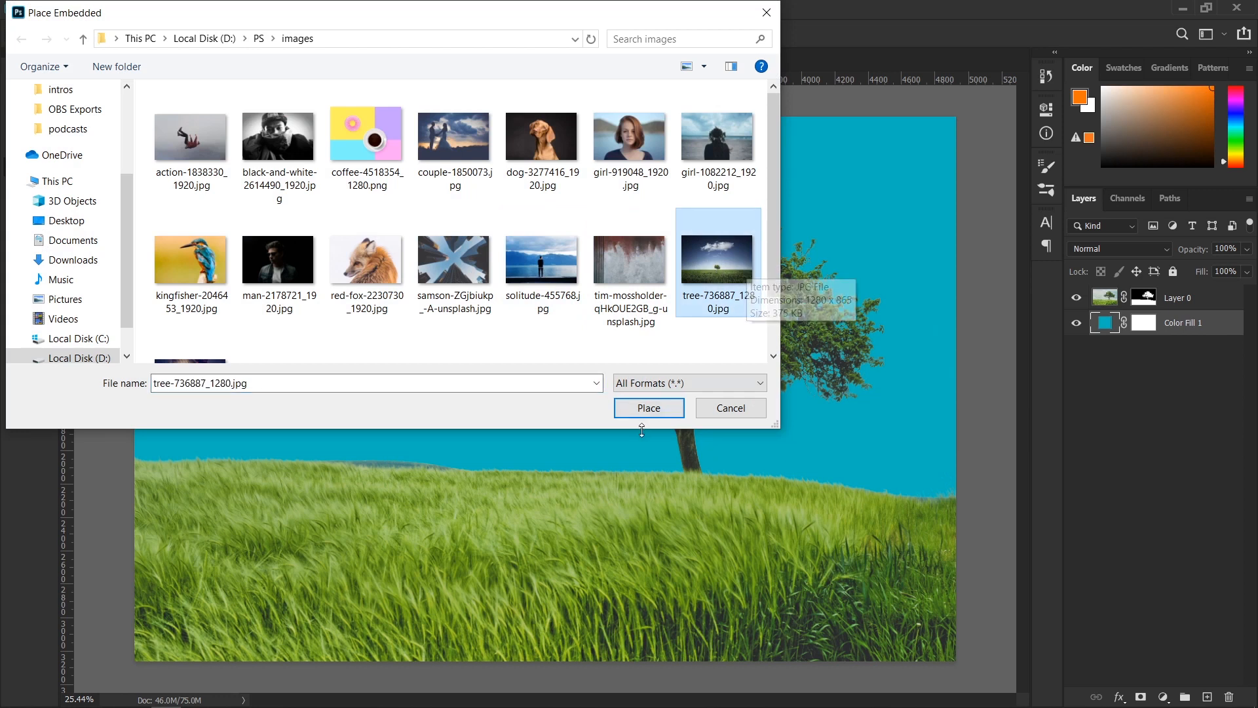
left_click(647, 408)
Enlarge the placed night-sky image to about 493% and position it so its sky fills the area behind the tree and grass.
left_click_drag(652, 389, 1054, 416)
left_click_drag(438, 389, 52, 377)
left_click_drag(642, 335, 709, 412)
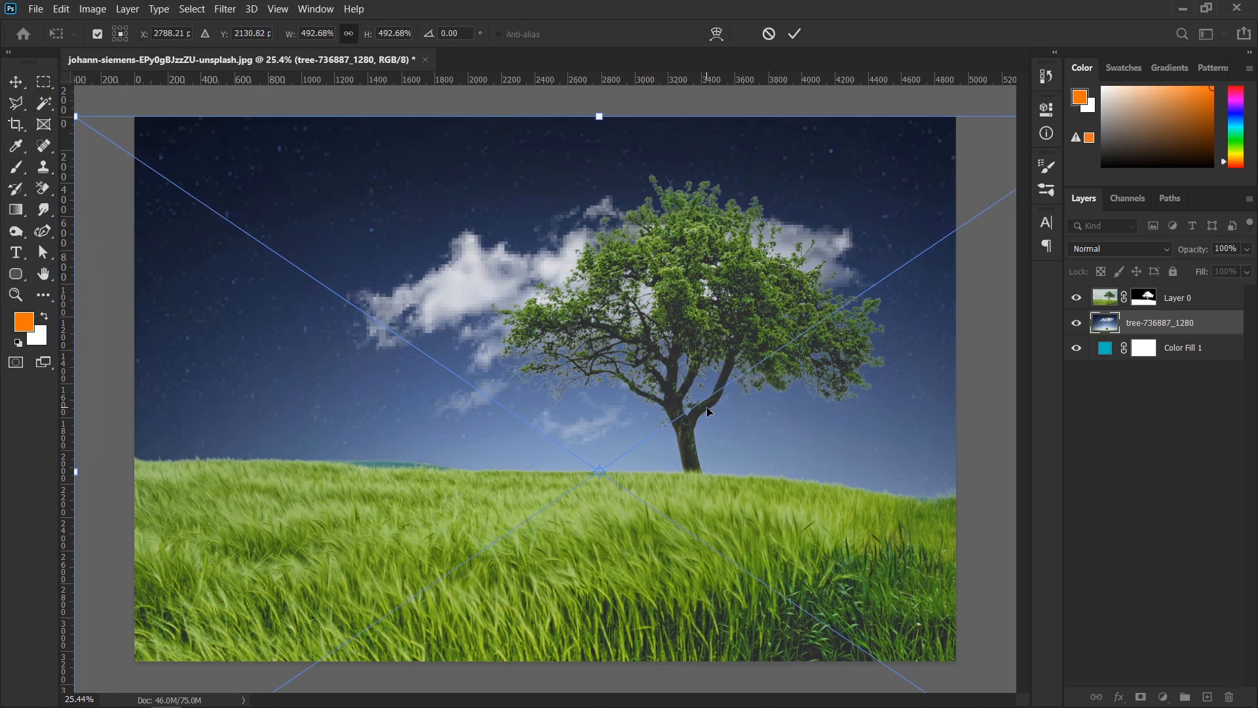
key("Return")
key("b")
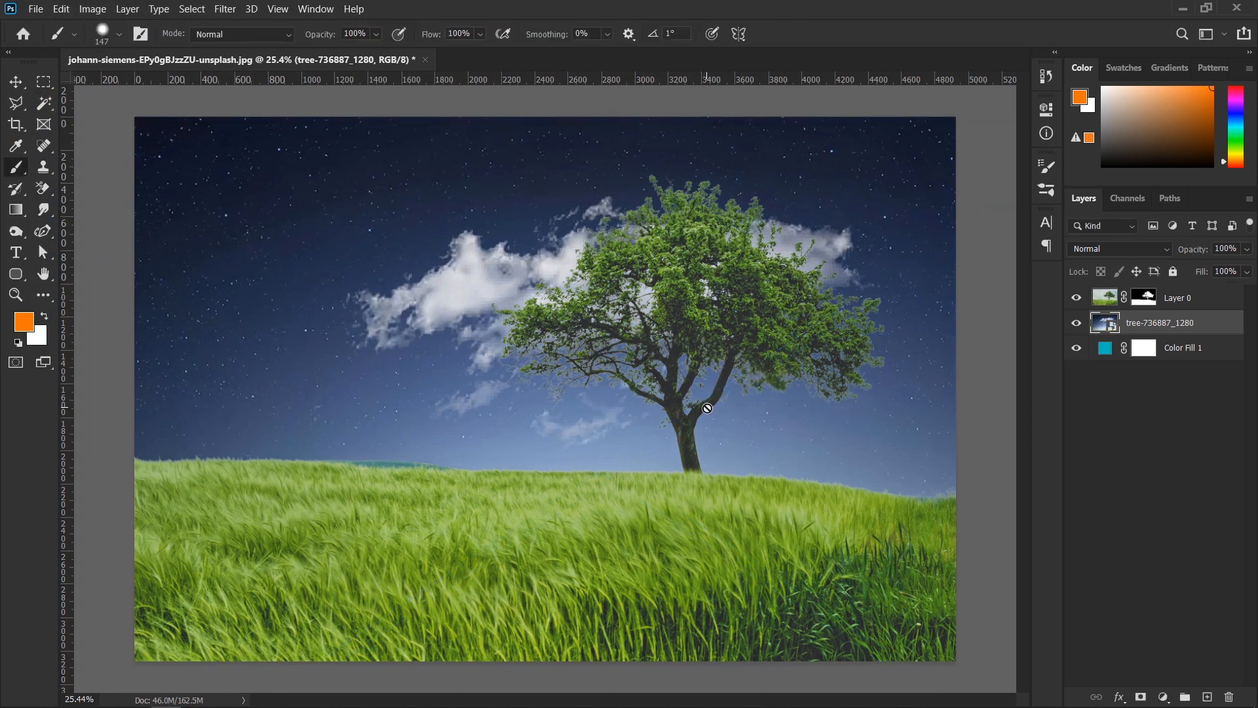